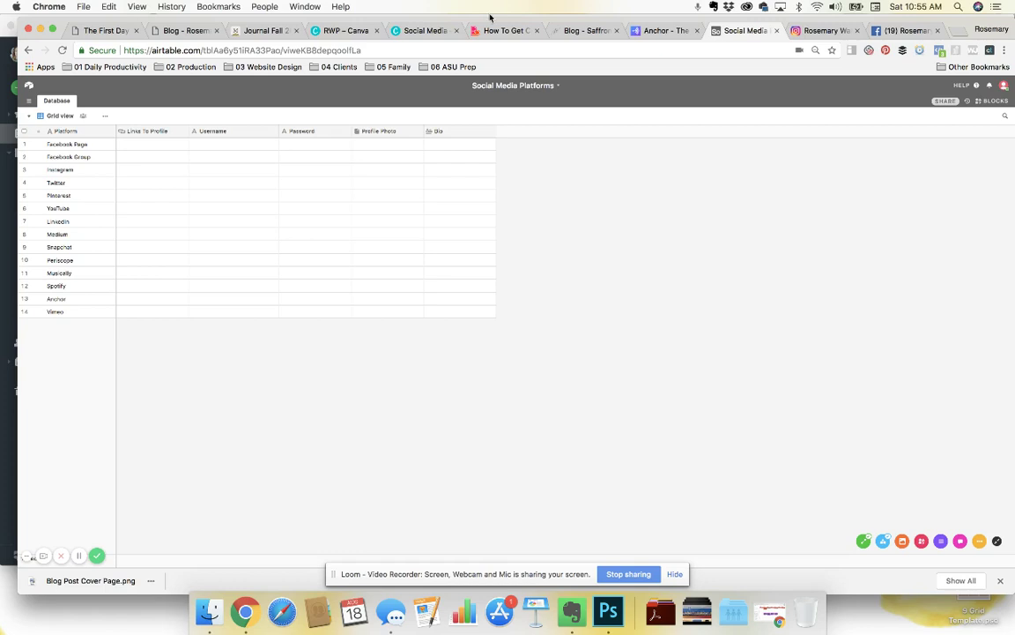
- Duplicate the Social Media Platforms base into the In Store workspace with its records and comments, and open the copy
click(554, 87)
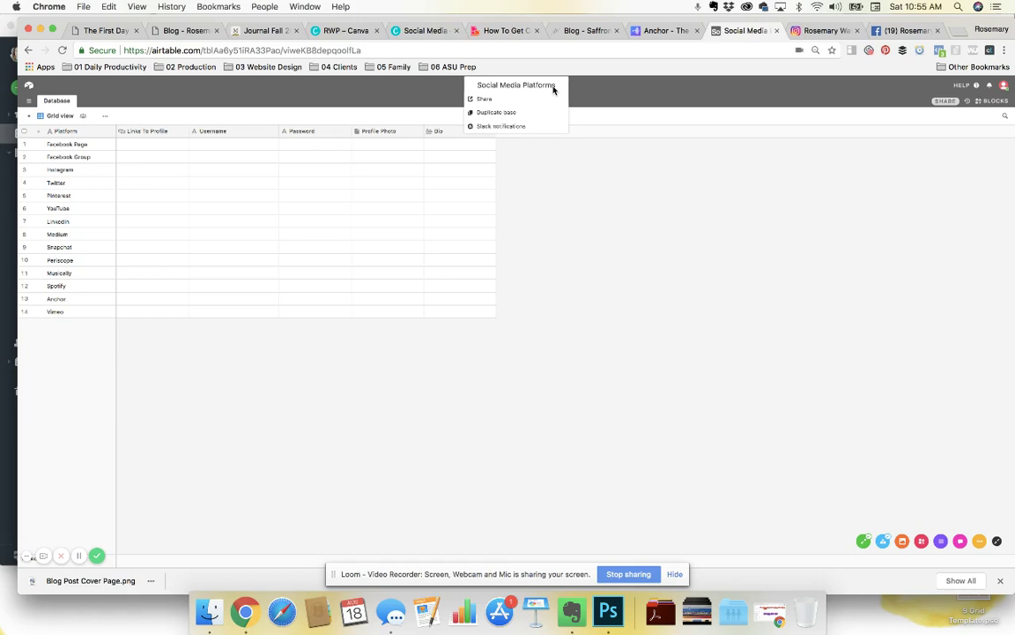
click(533, 114)
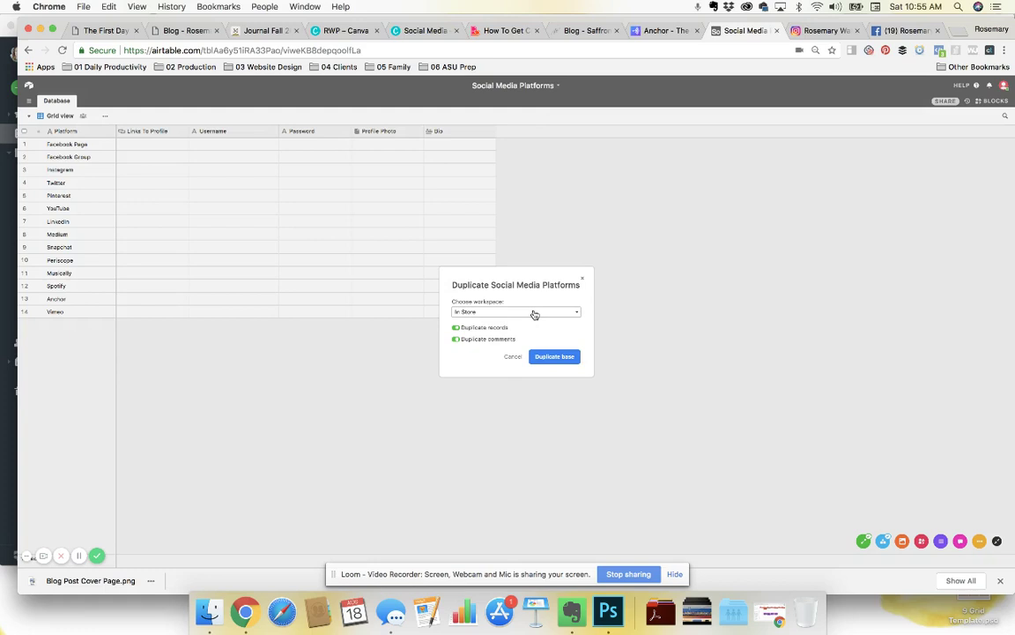
click(544, 356)
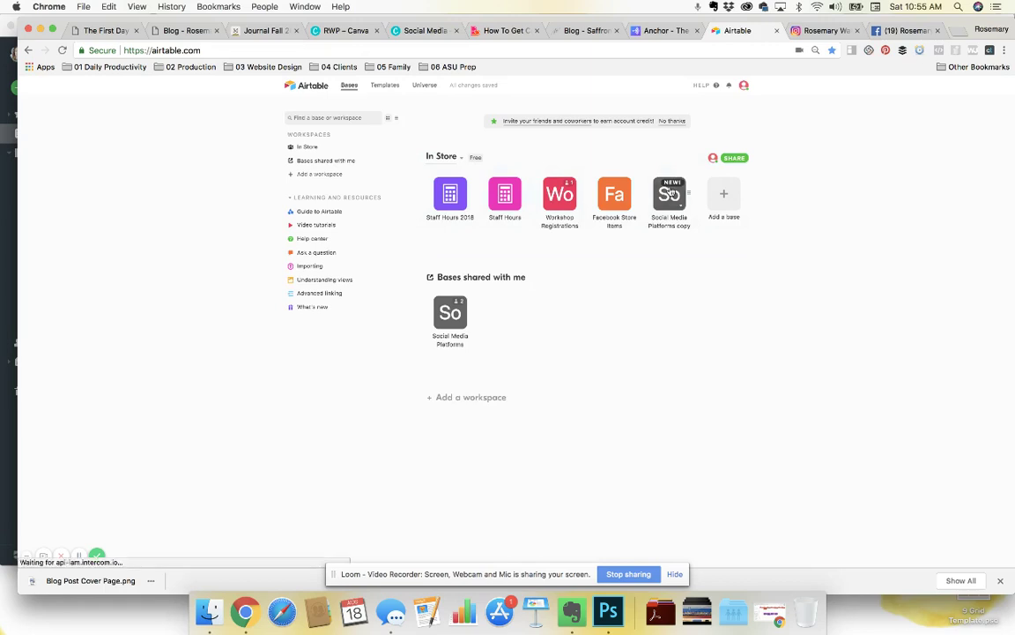
click(670, 194)
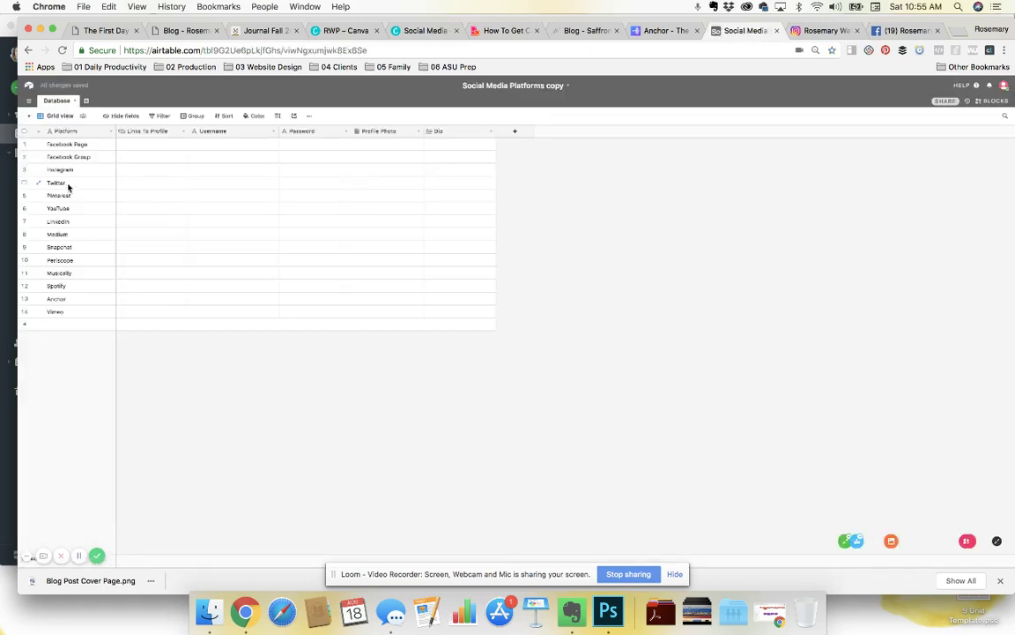
click(150, 155)
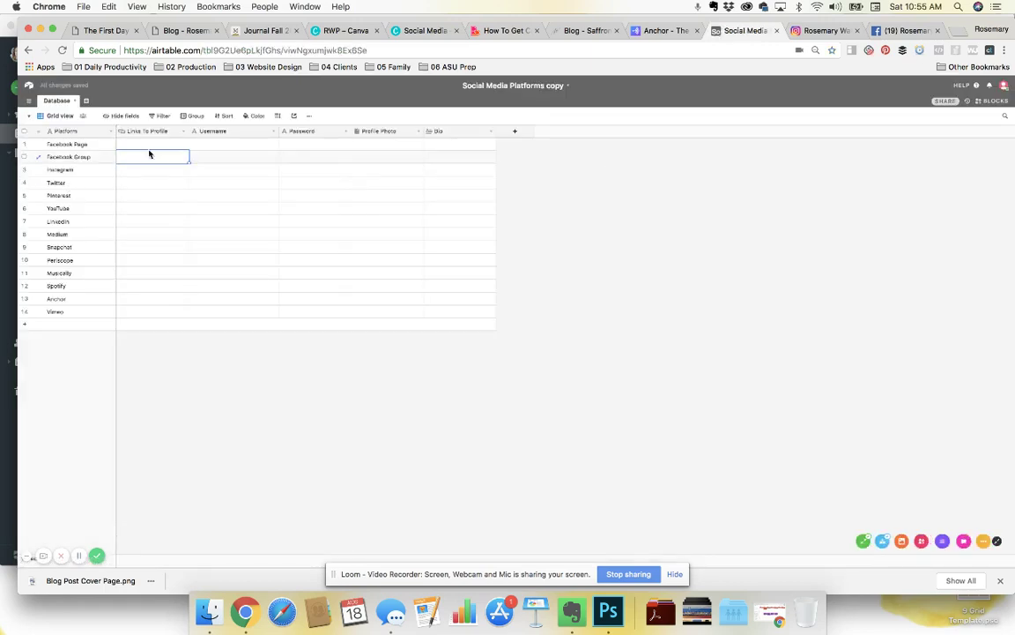
- Rename the duplicated base to Social Media Platforms by removing the word "copy"
click(561, 89)
click(561, 85)
key(BackSpace)
key(BackSpace)
key(BackSpace)
key(BackSpace)
key(BackSpace)
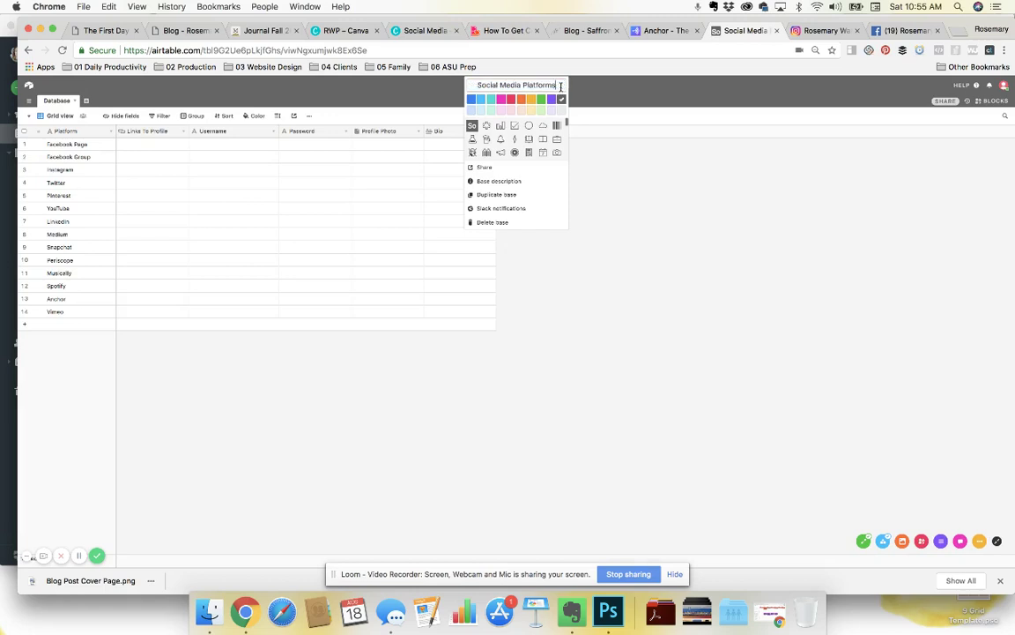
click(595, 164)
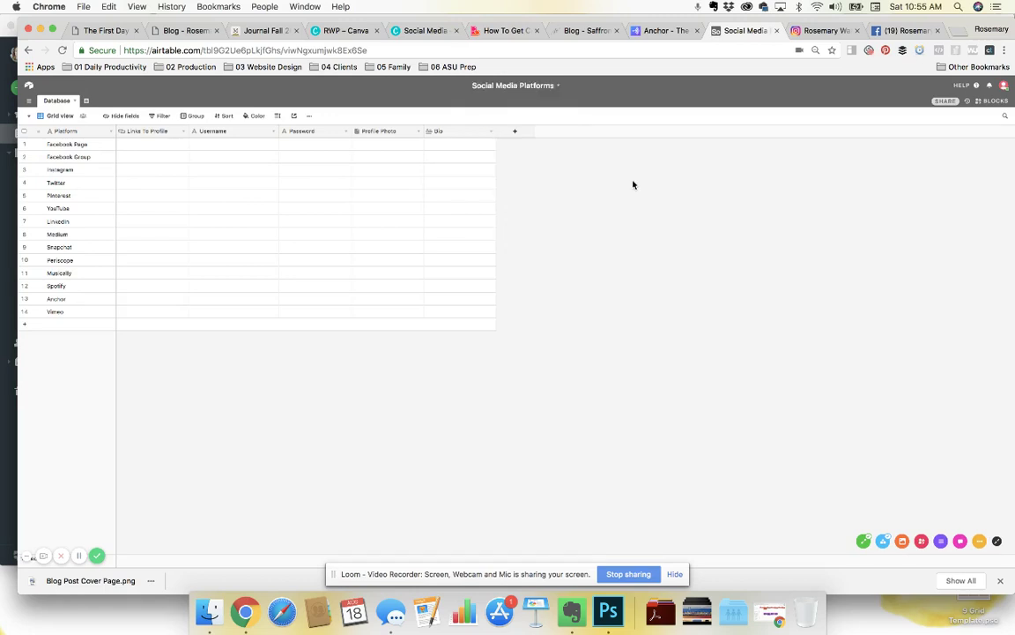
- Change the base's colour to blue after trying green
click(549, 88)
click(541, 99)
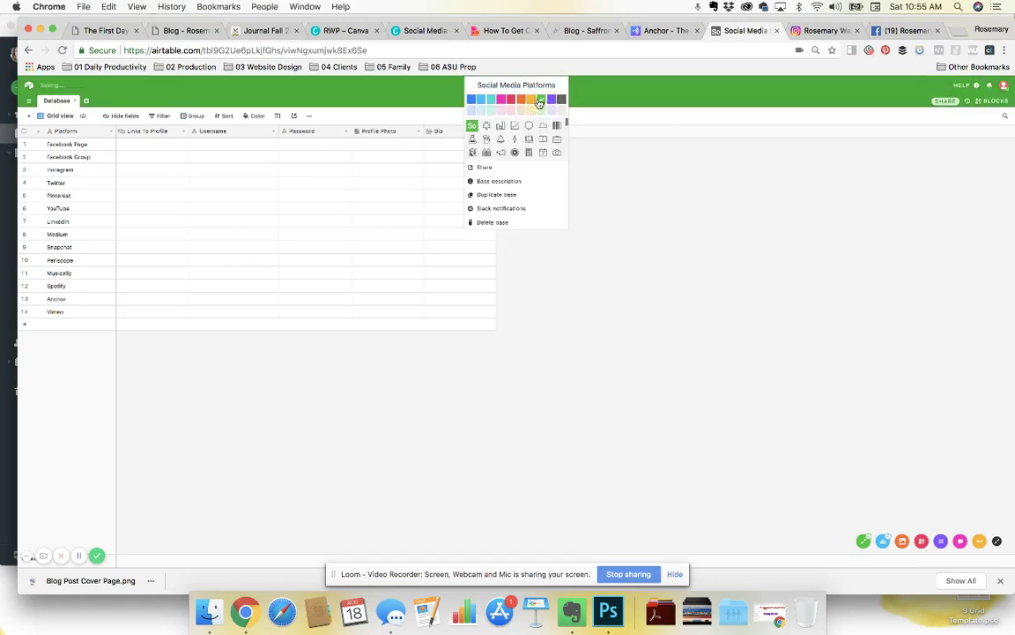
click(484, 101)
click(648, 181)
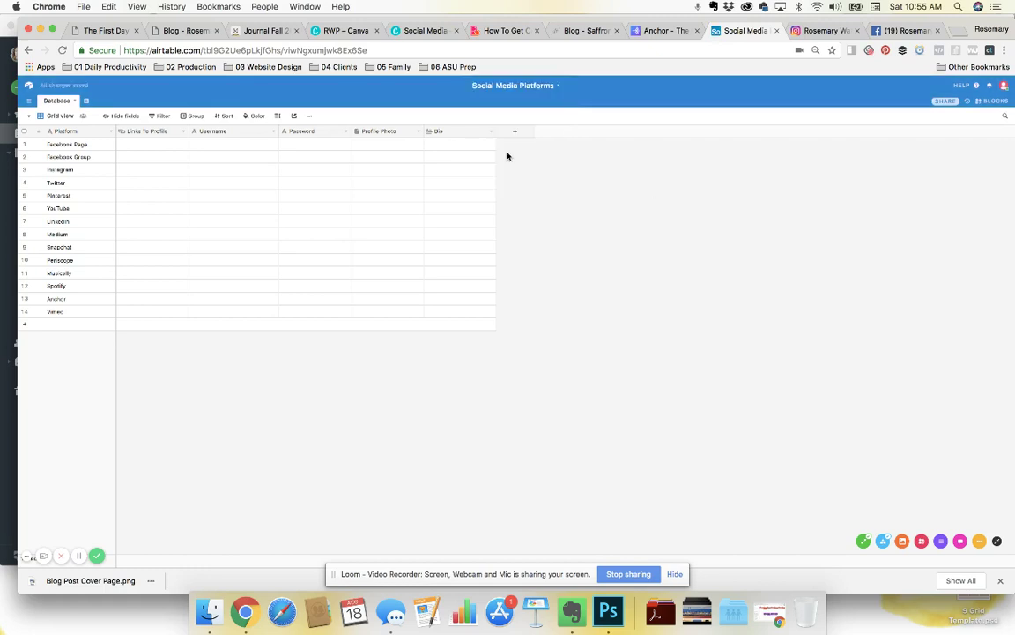
- Copy the Facebook page's web address into the Facebook Page record's Links To Profile field
click(145, 143)
click(904, 32)
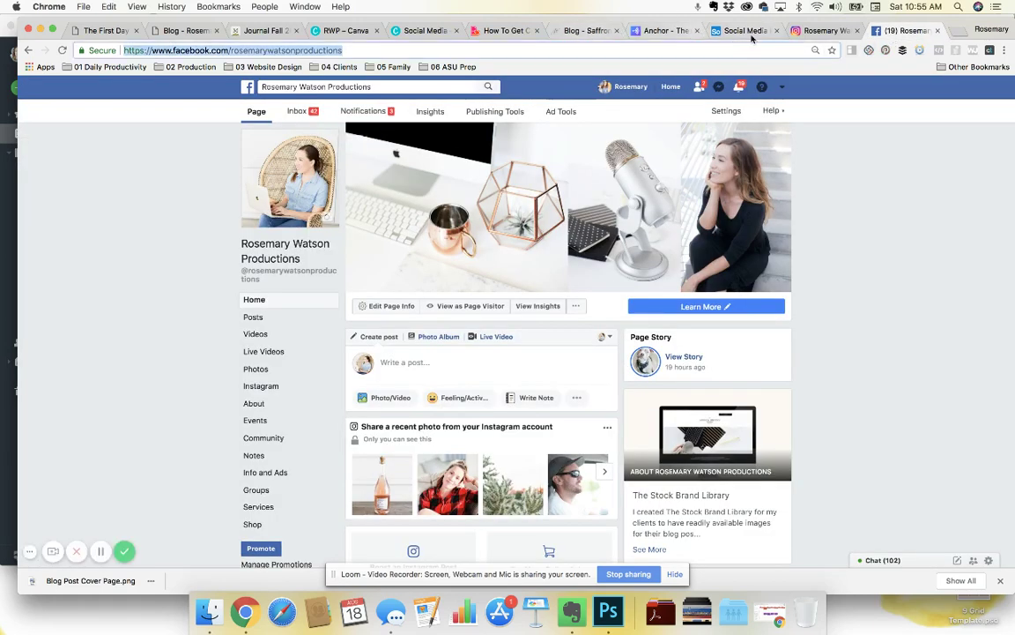
click(752, 35)
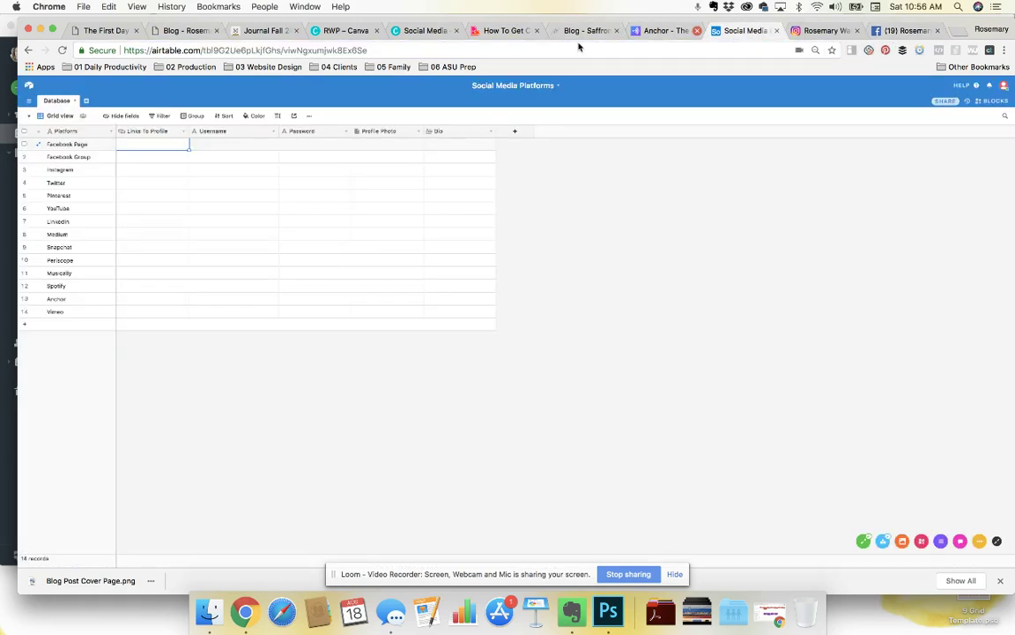
double_click(167, 145)
key(super+v)
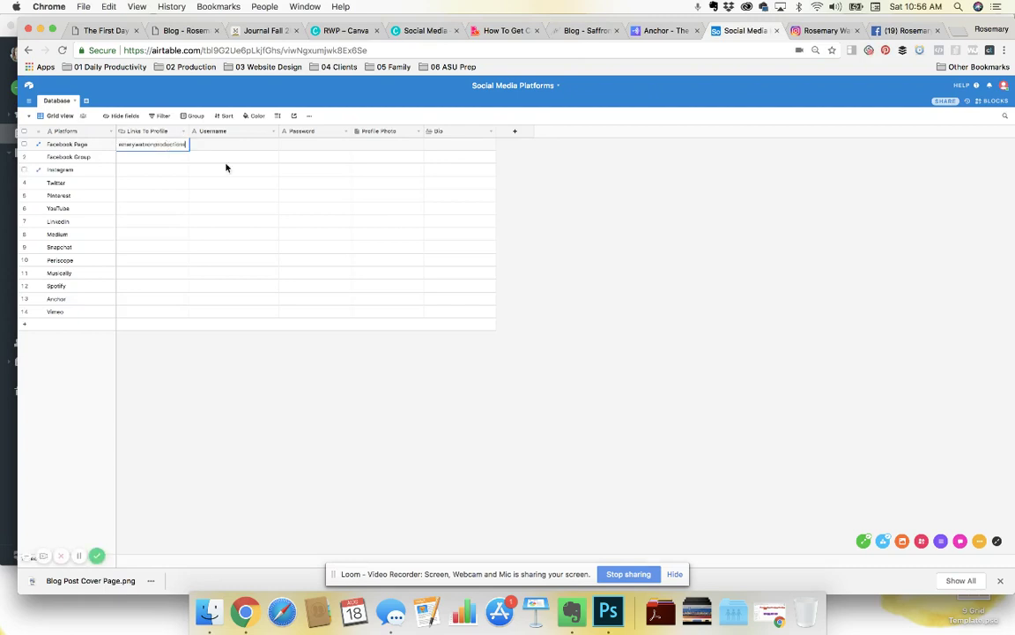
click(247, 168)
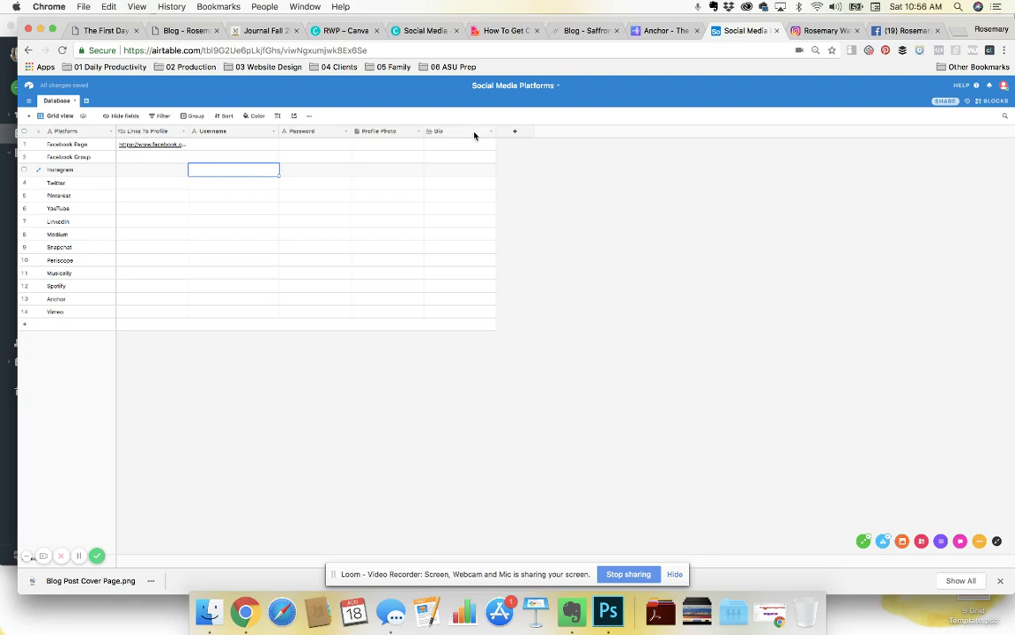
- Add a record below Vimeo and try to name its platform IGTV
click(97, 132)
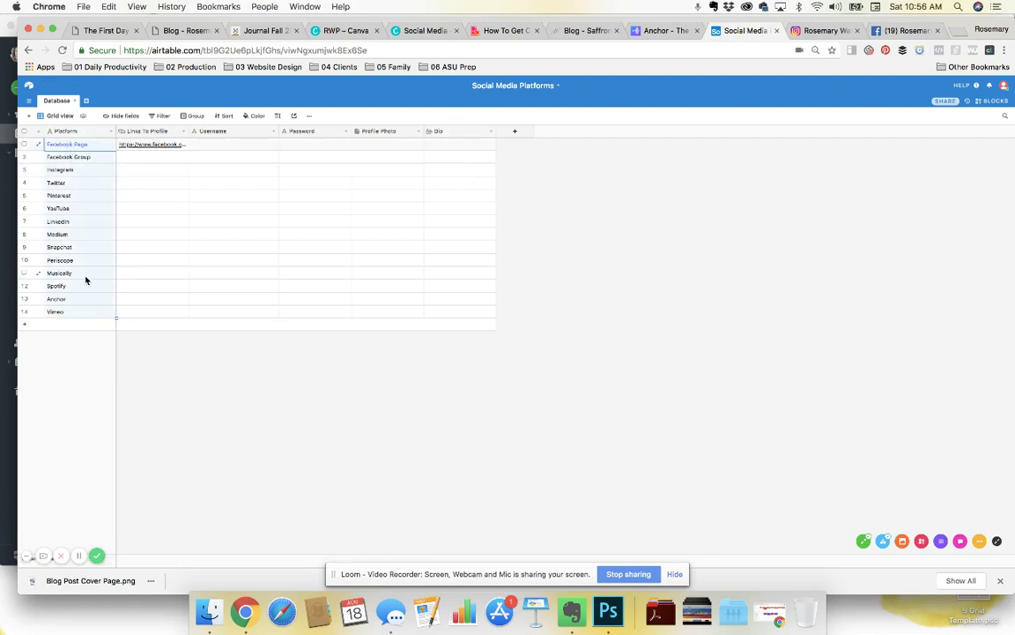
click(73, 325)
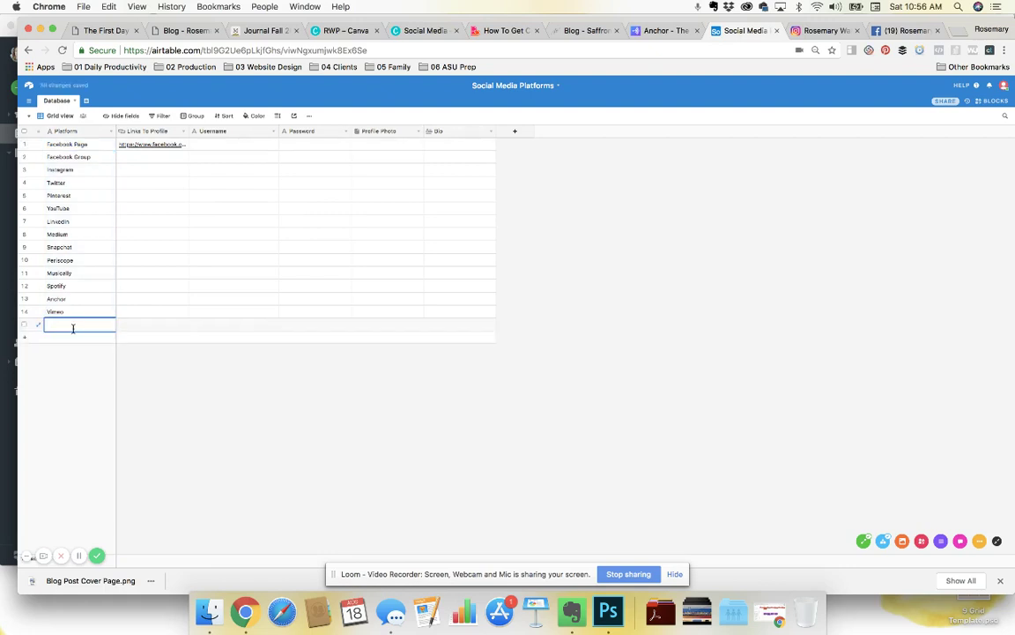
text(IGTV)
key(Escape)
click(156, 285)
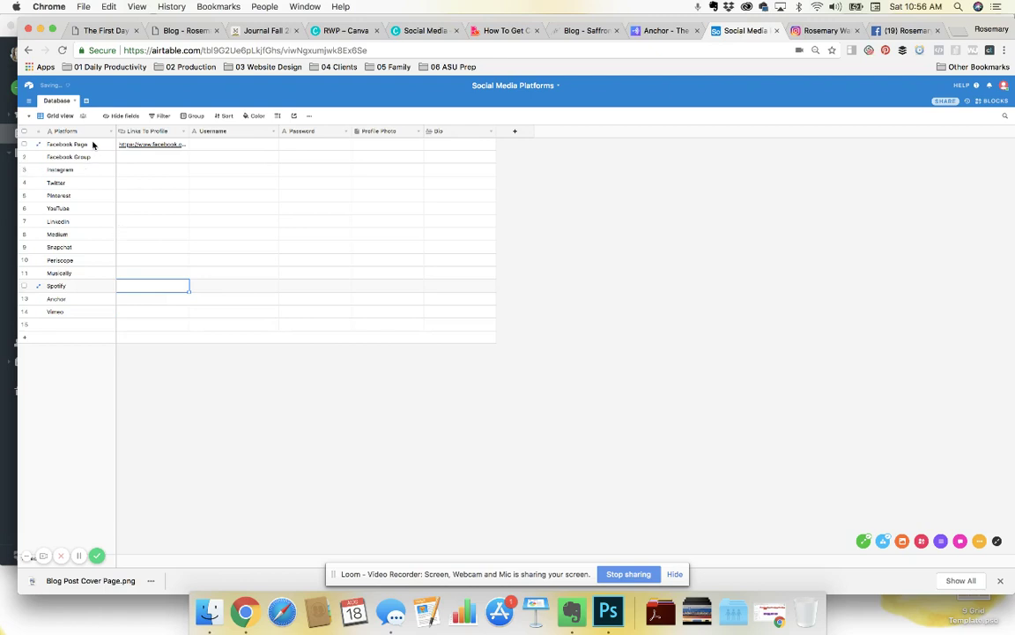
click(67, 298)
click(71, 312)
click(76, 273)
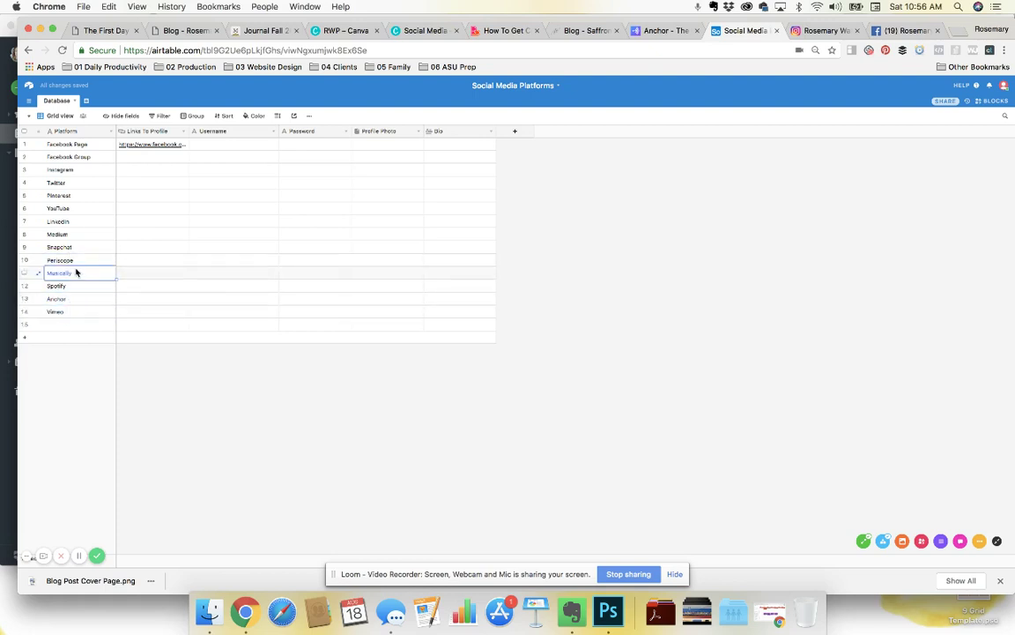
click(77, 221)
click(78, 185)
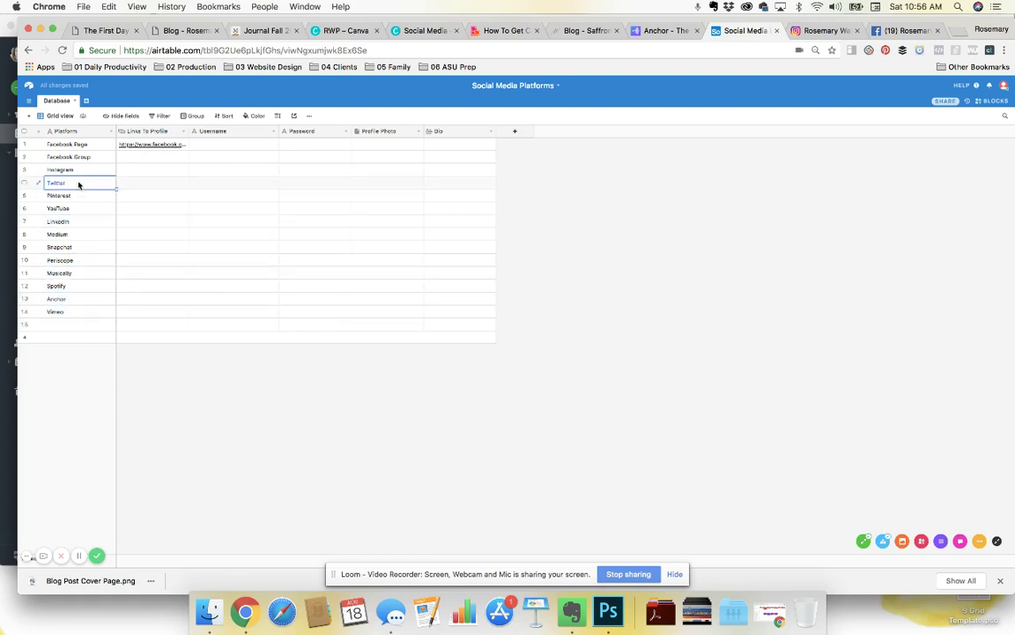
- Widen the Links To Profile column and copy the Instagram profile's web address into the Instagram record
click(130, 131)
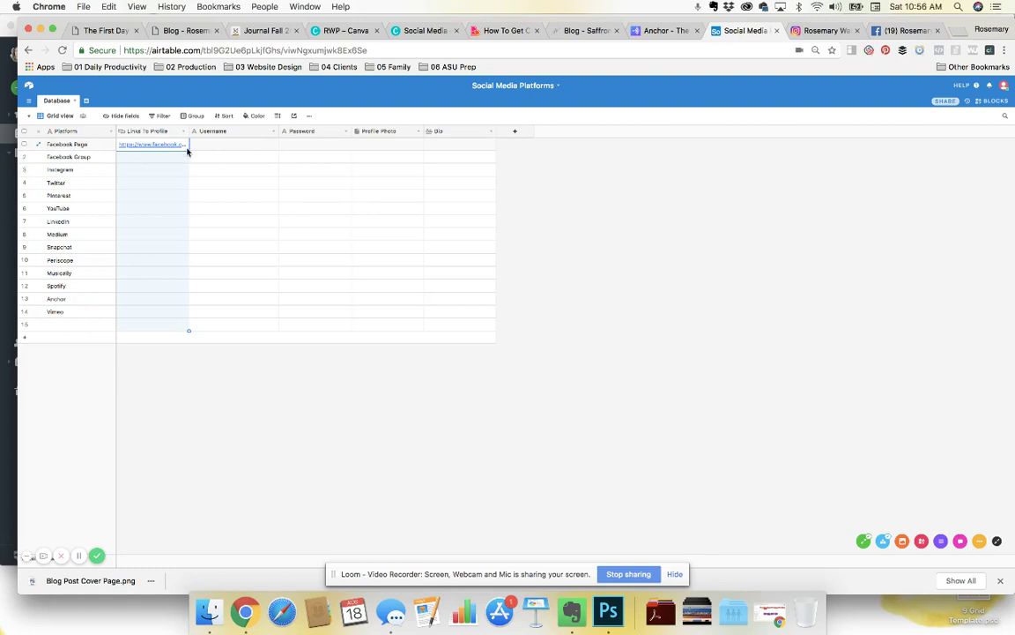
drag(189, 130, 287, 130)
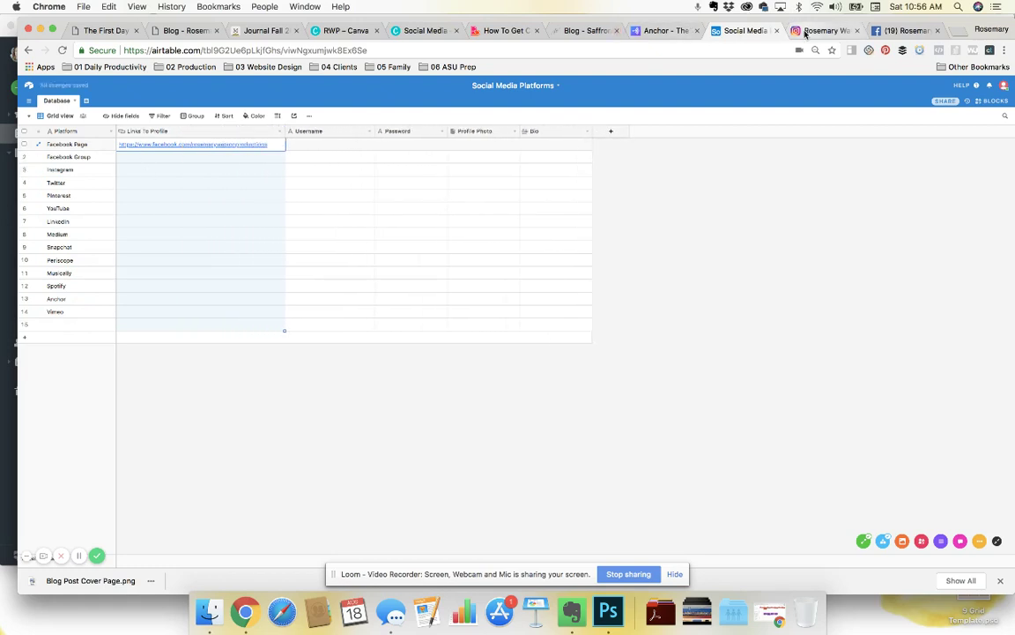
key(ctrl+Tab)
click(219, 51)
key(cmd+c)
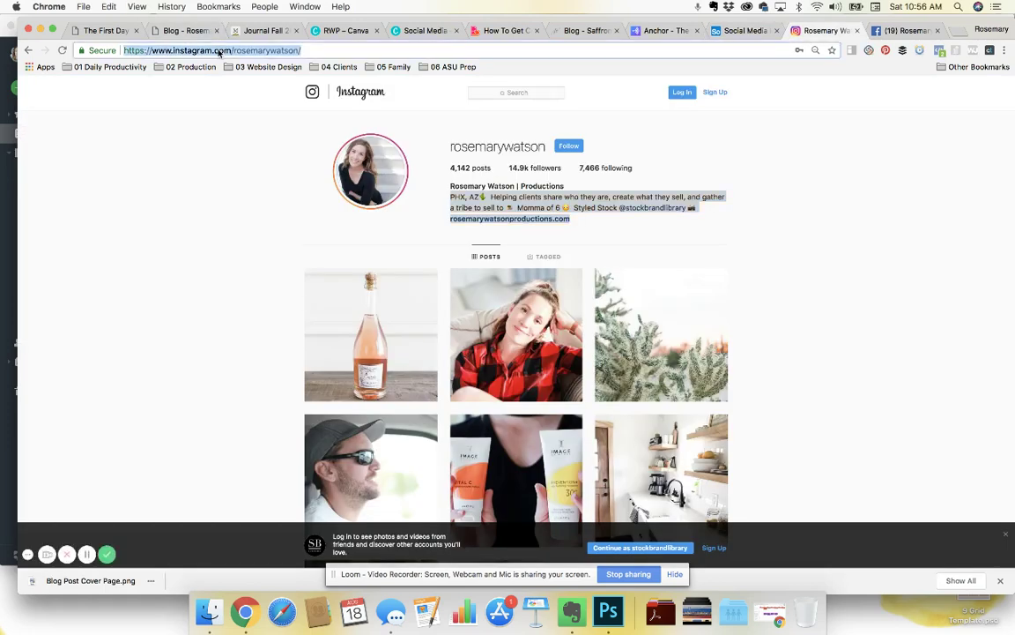
click(733, 31)
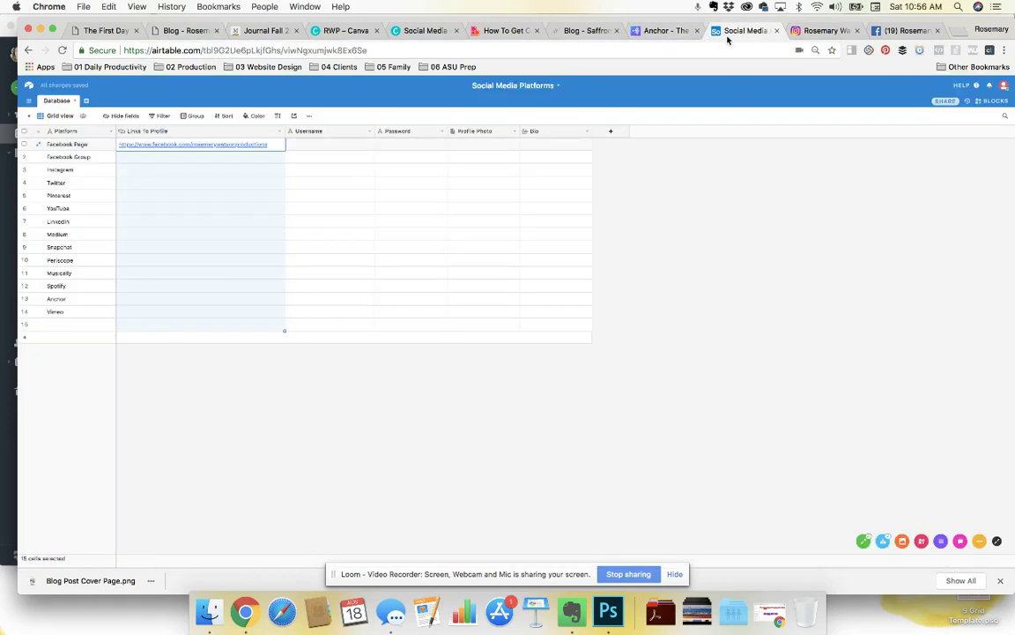
click(135, 172)
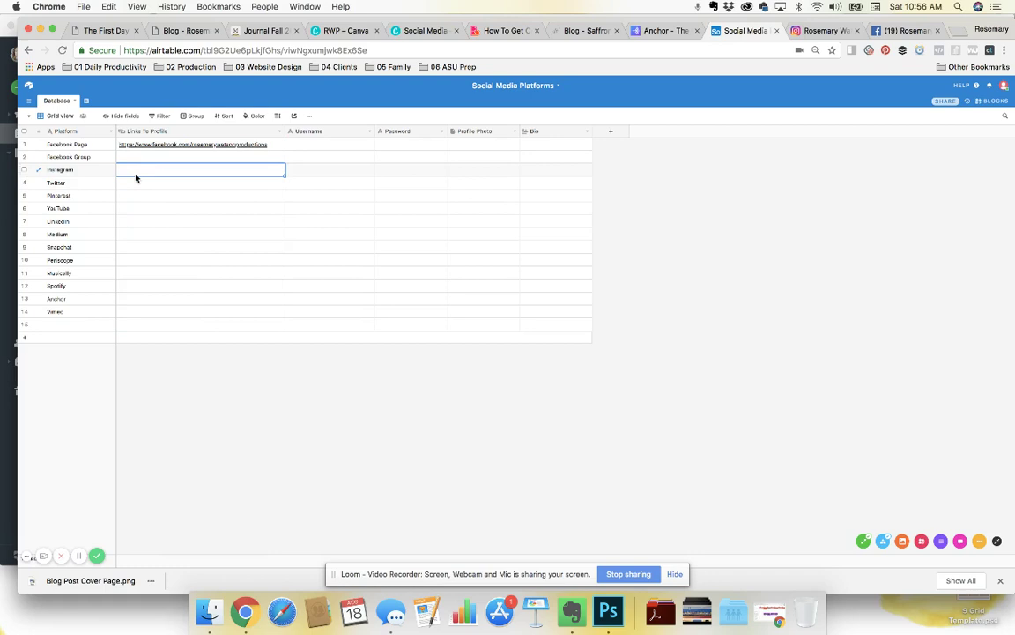
key(cmd+v)
click(329, 172)
click(327, 146)
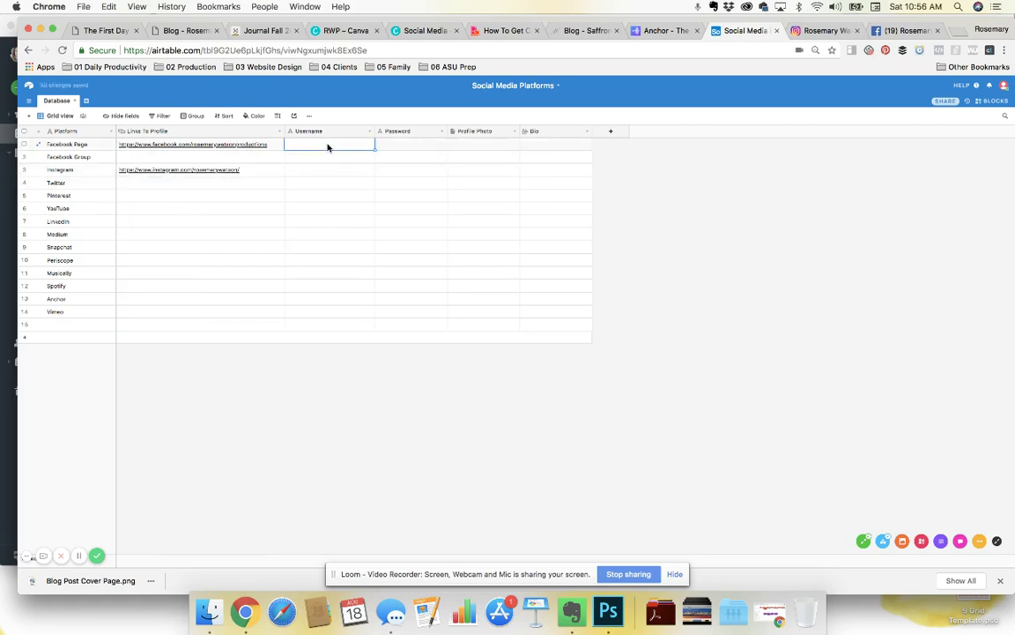
click(315, 168)
click(347, 149)
click(317, 171)
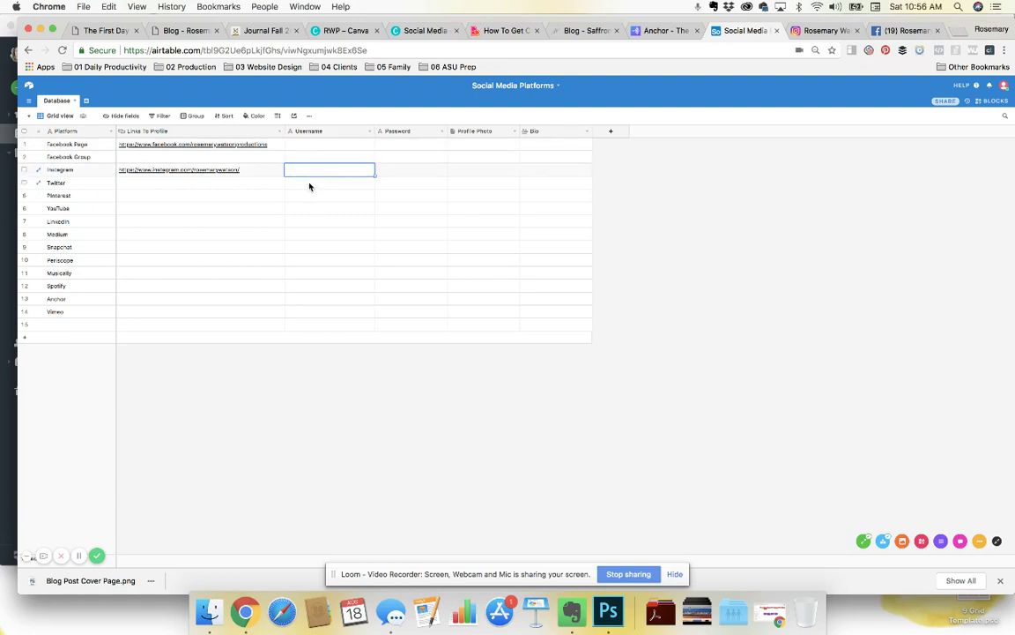
- Enter "signed up through Facebook" in the Twitter record's Username field
click(310, 183)
text(signal)
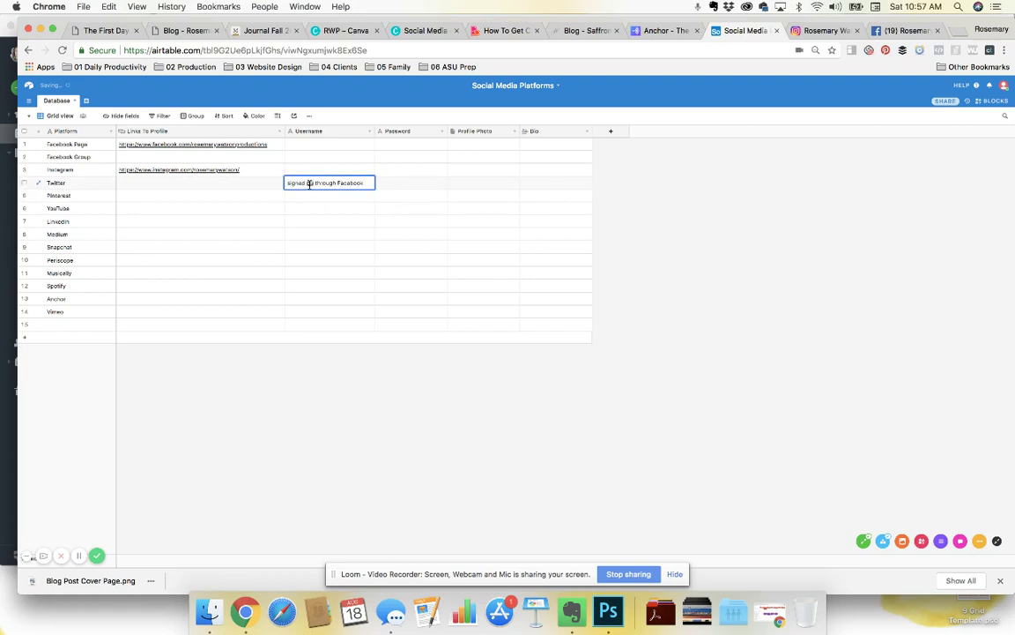
click(309, 183)
key(BackSpace)
text(u)
click(309, 238)
- Move the "signed up through Facebook" note from the Twitter record's Username field to the Anchor record's
click(328, 184)
key(super+c)
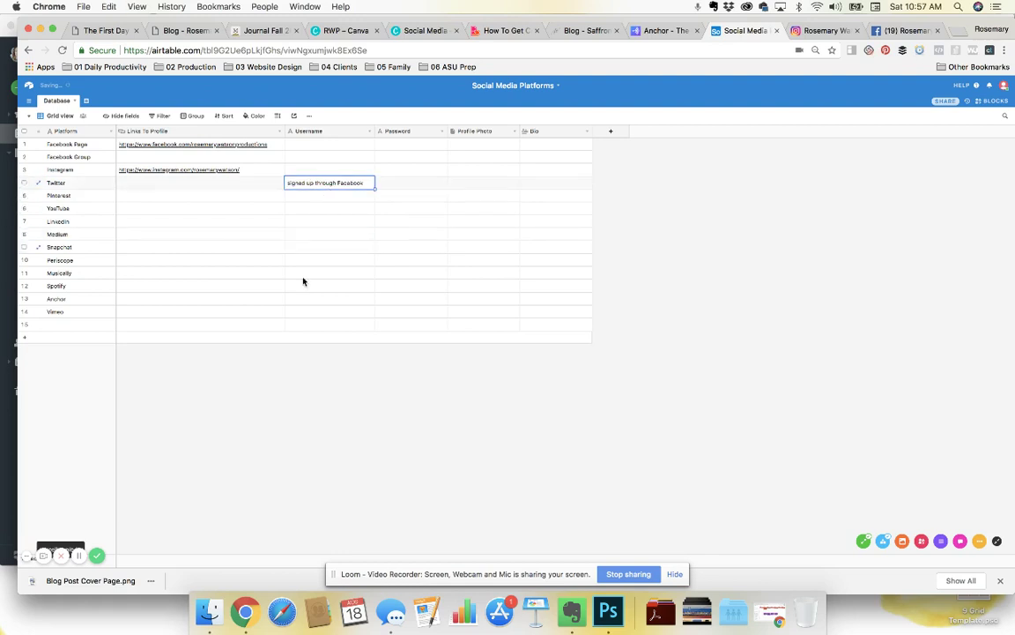
click(142, 300)
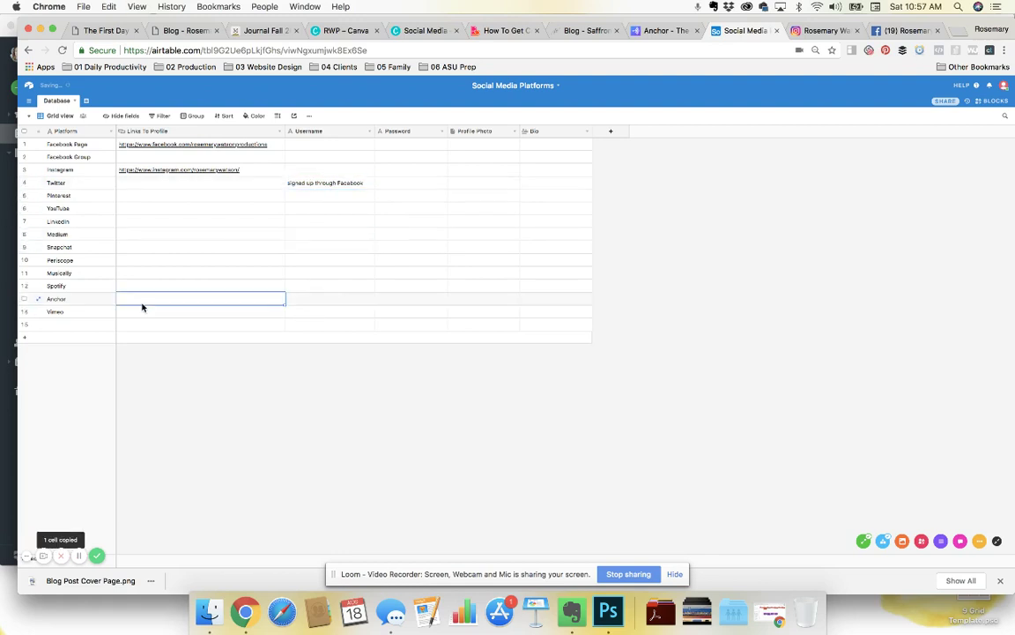
click(335, 301)
key(super+v)
click(354, 188)
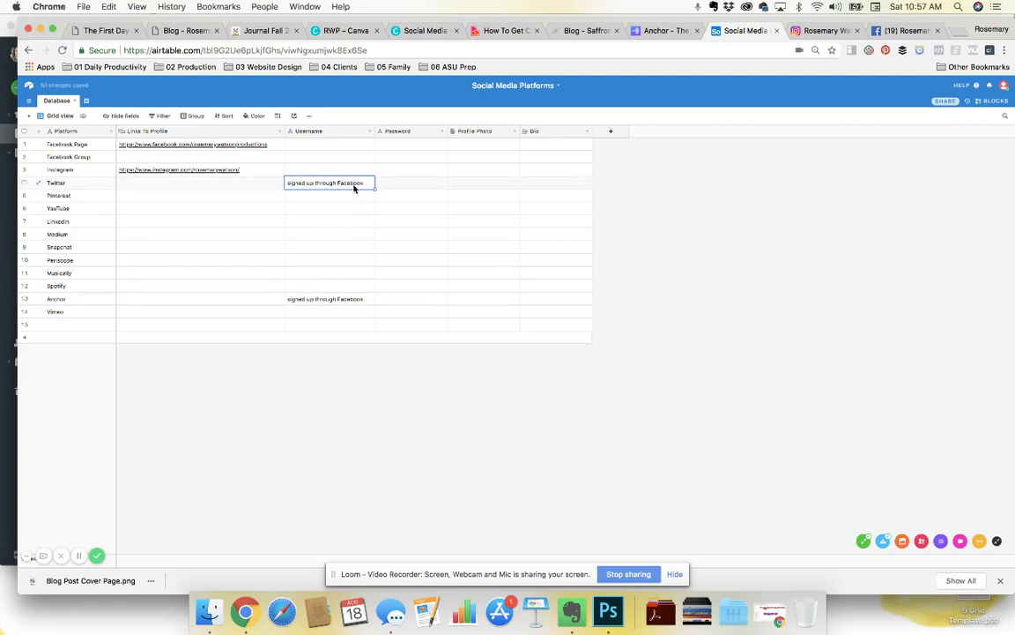
key(BackSpace)
click(403, 159)
click(404, 145)
click(401, 132)
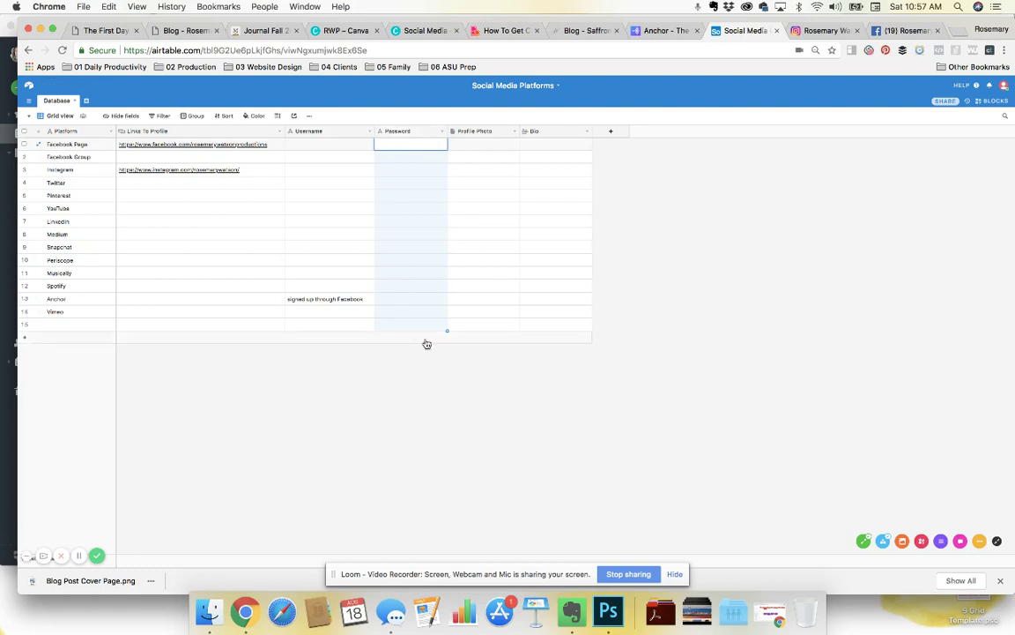
- Attach RWP Submark 2.png from the 00 Brand Identity folder to the Facebook Page record's Profile Photo
click(474, 148)
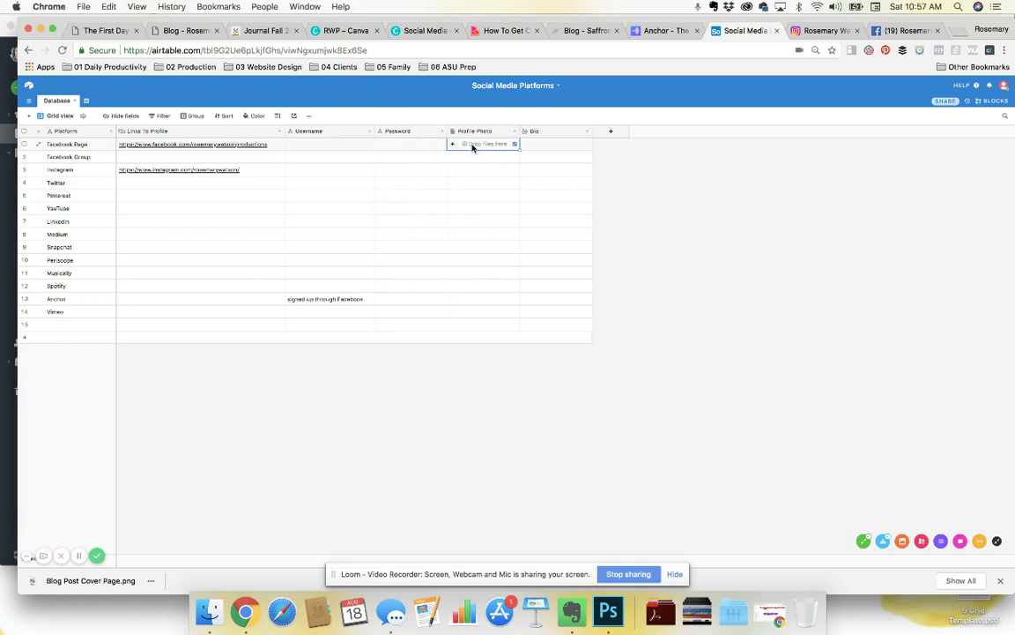
click(453, 146)
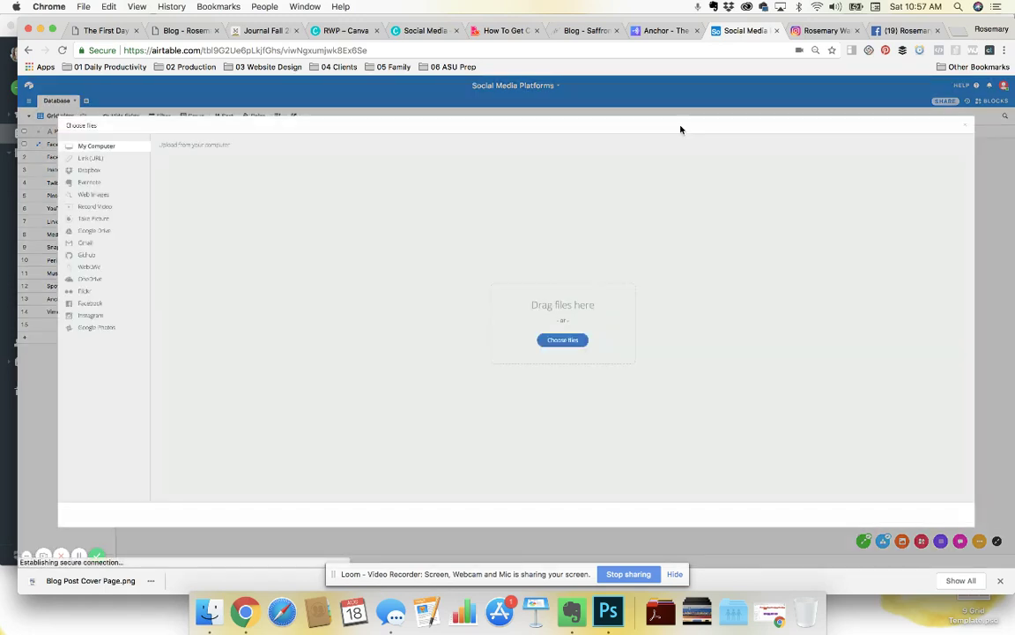
click(570, 341)
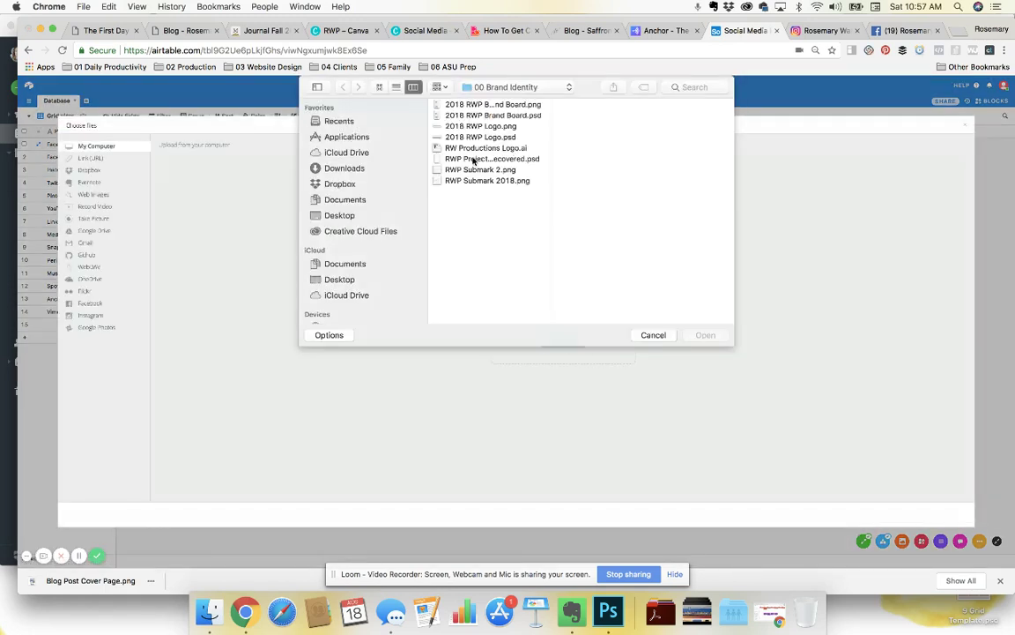
click(470, 171)
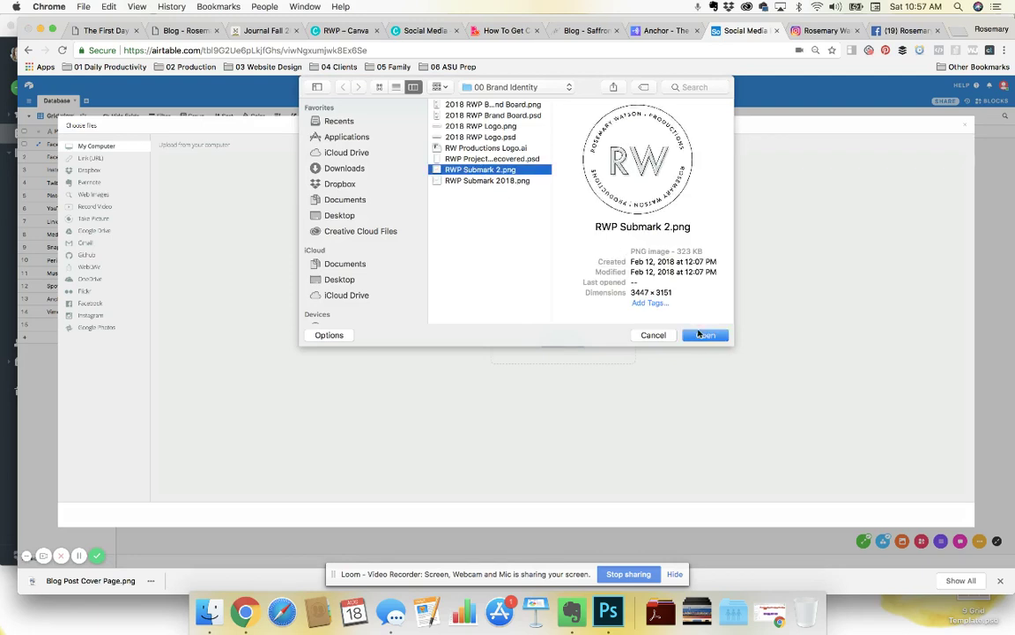
click(710, 340)
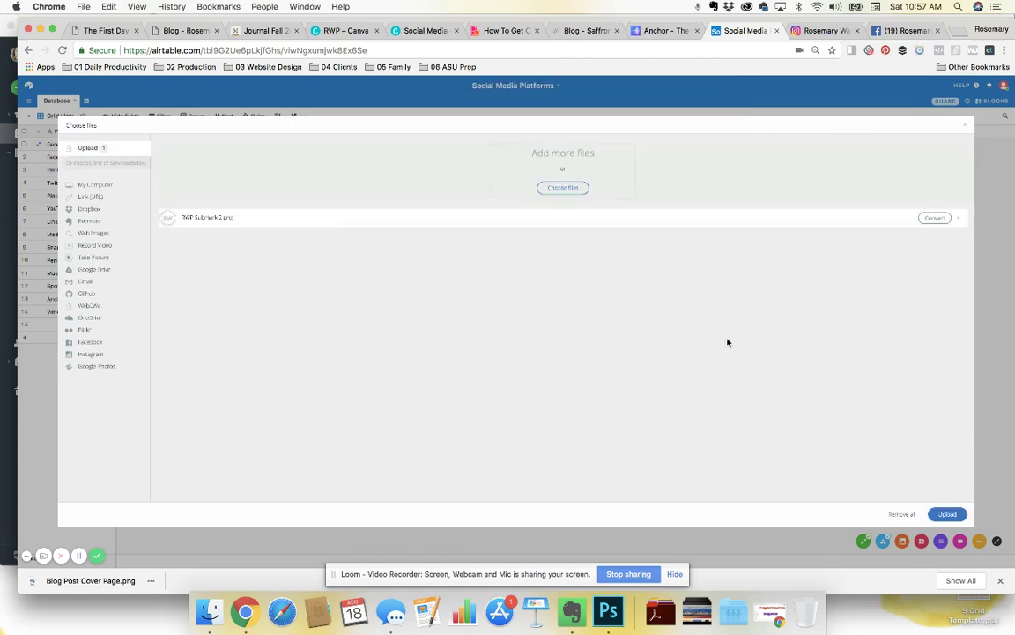
click(948, 514)
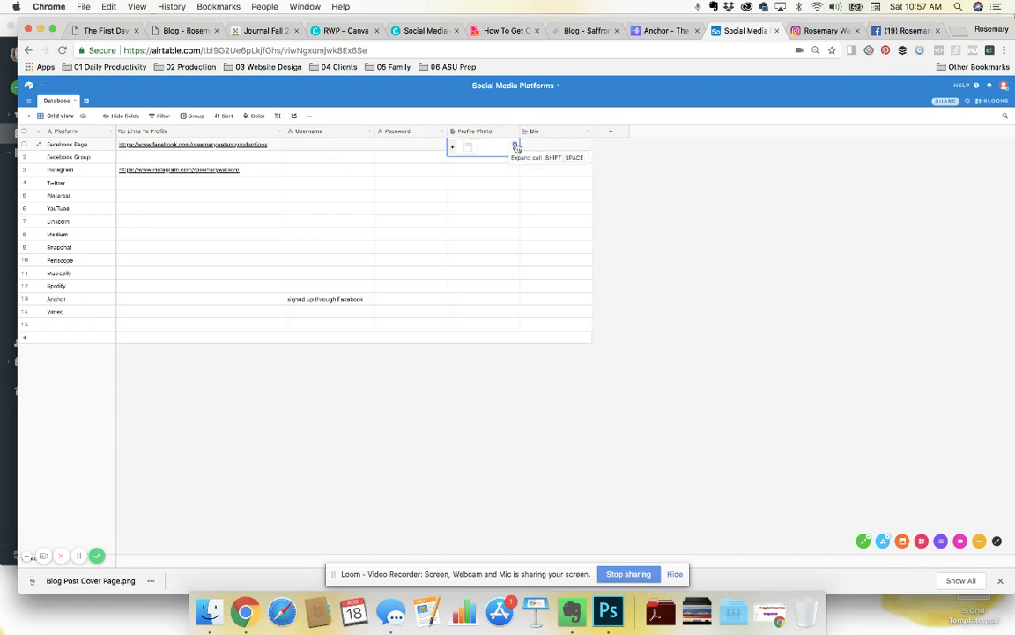
- View the Facebook Page record's attached logo at full size from the expanded record, and return to the grid
click(372, 145)
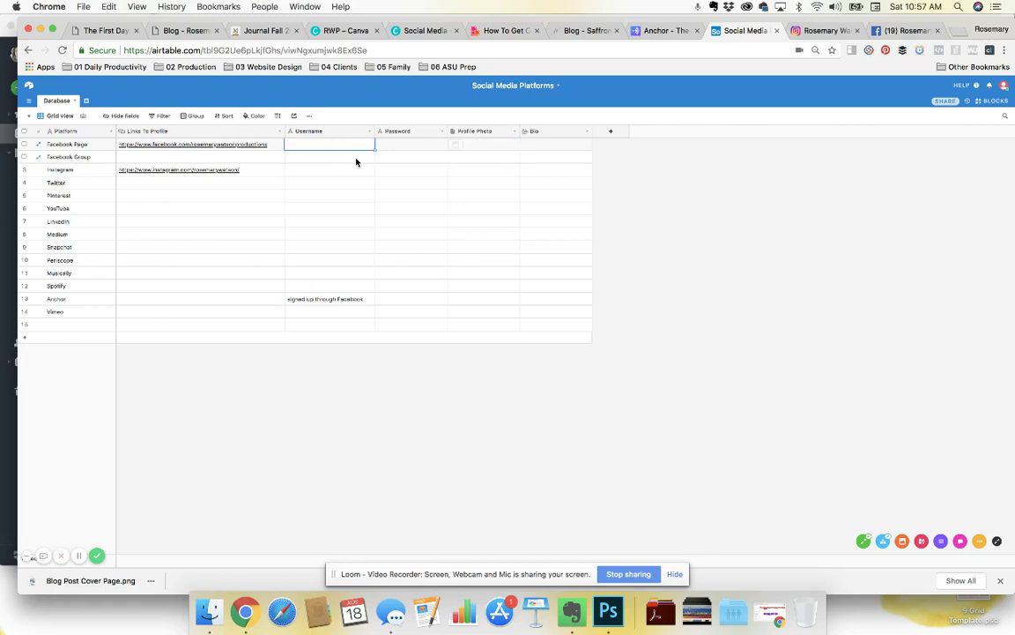
click(478, 148)
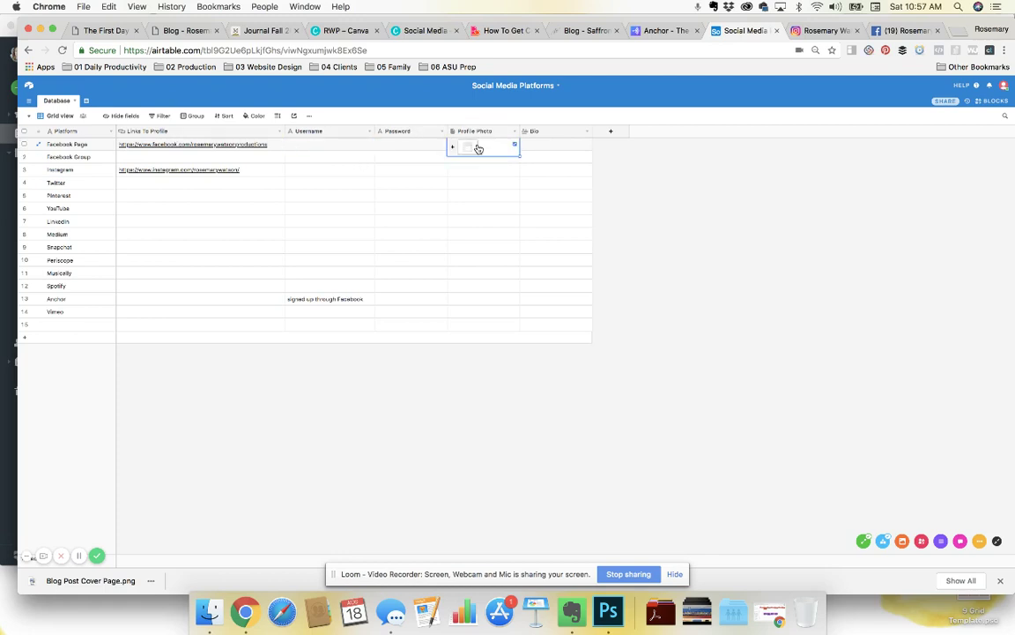
key(space)
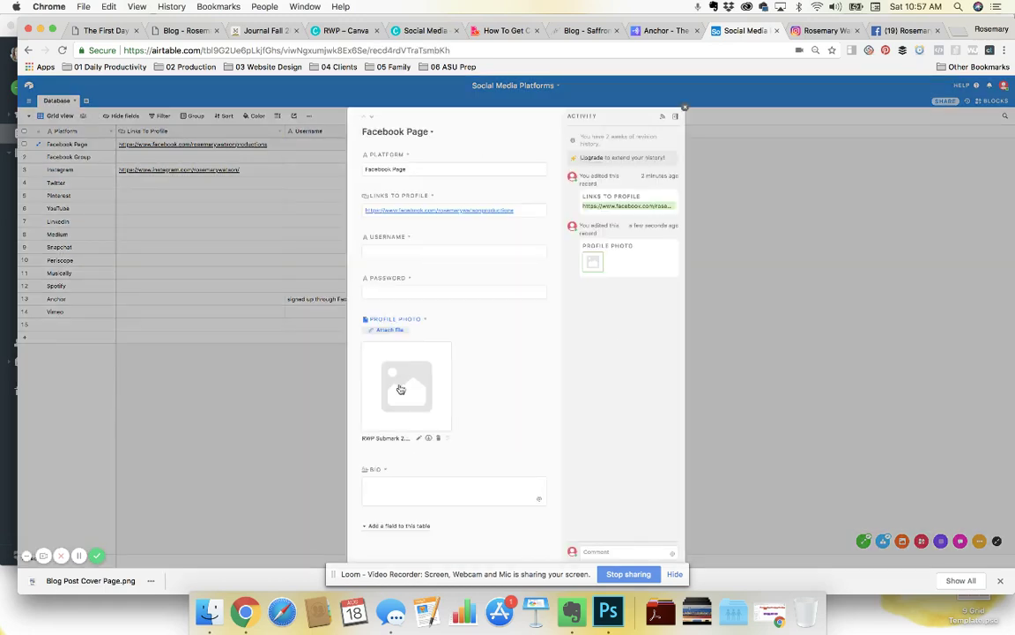
click(415, 390)
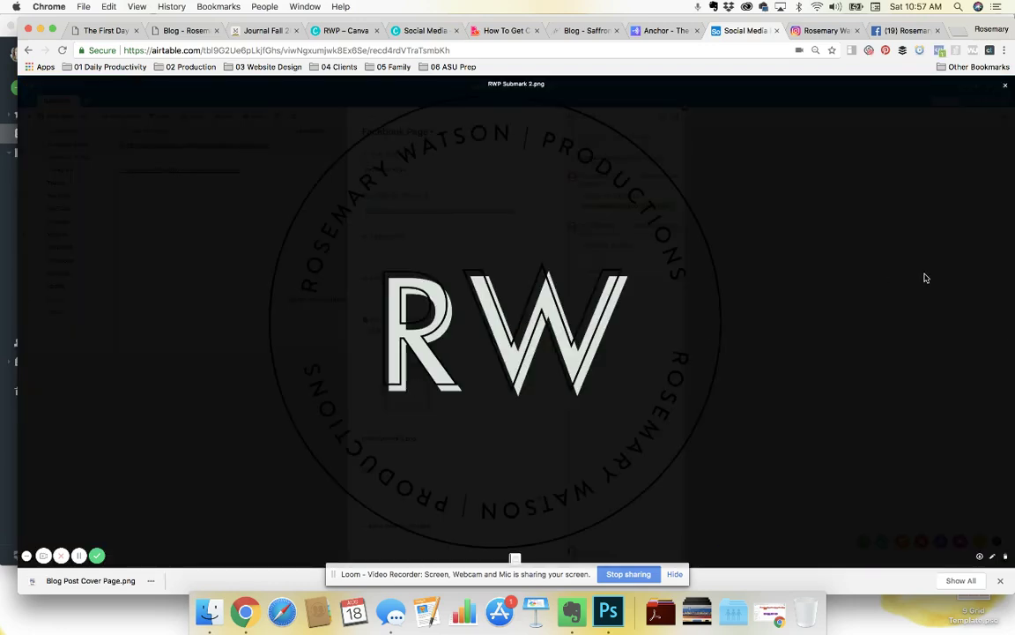
click(926, 304)
click(722, 283)
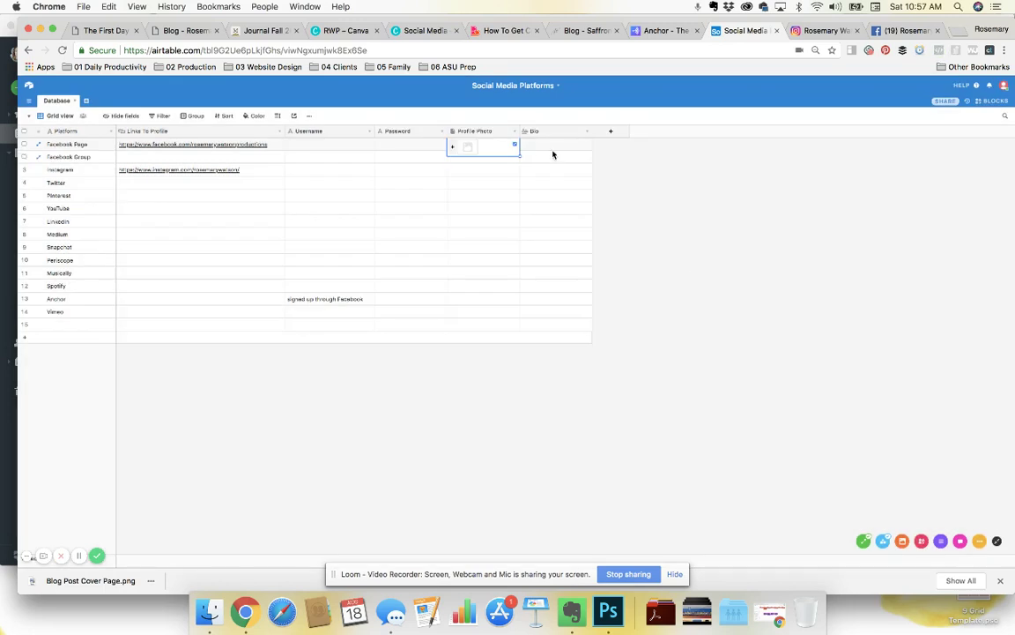
- Attach the wicker-chair portrait from the Rose Selfie Shoot A folder, inside 02 Self Portraits, to the Facebook Page record's Profile Photo
click(455, 148)
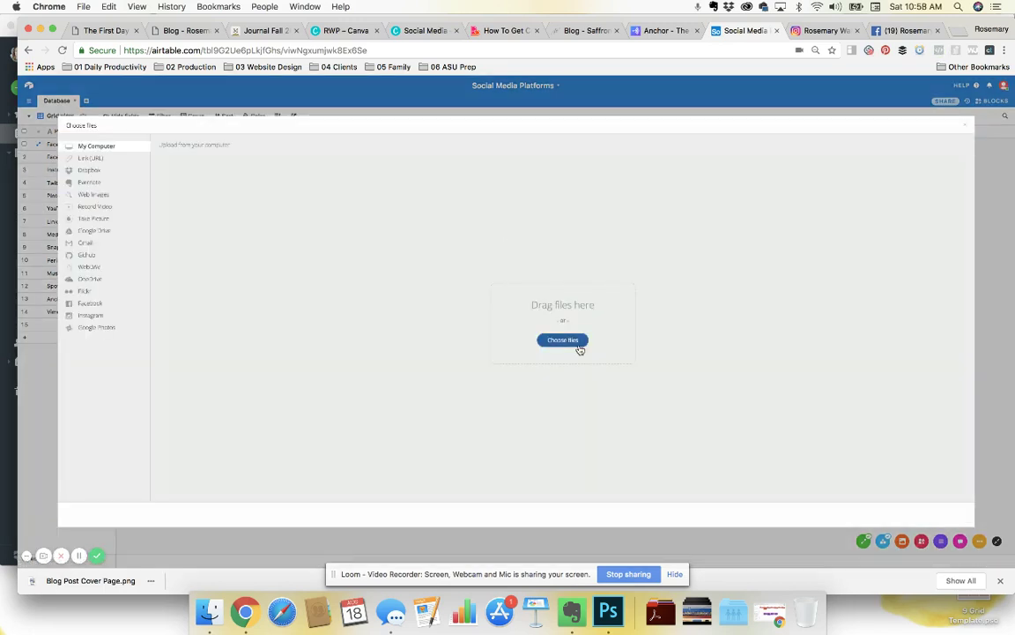
click(577, 344)
click(518, 88)
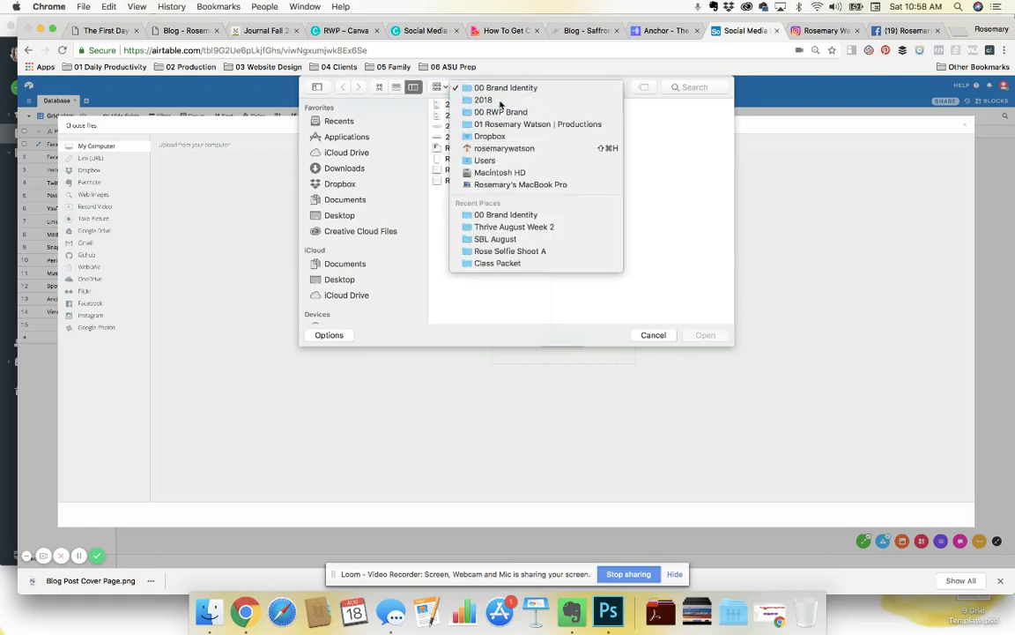
click(497, 99)
click(631, 105)
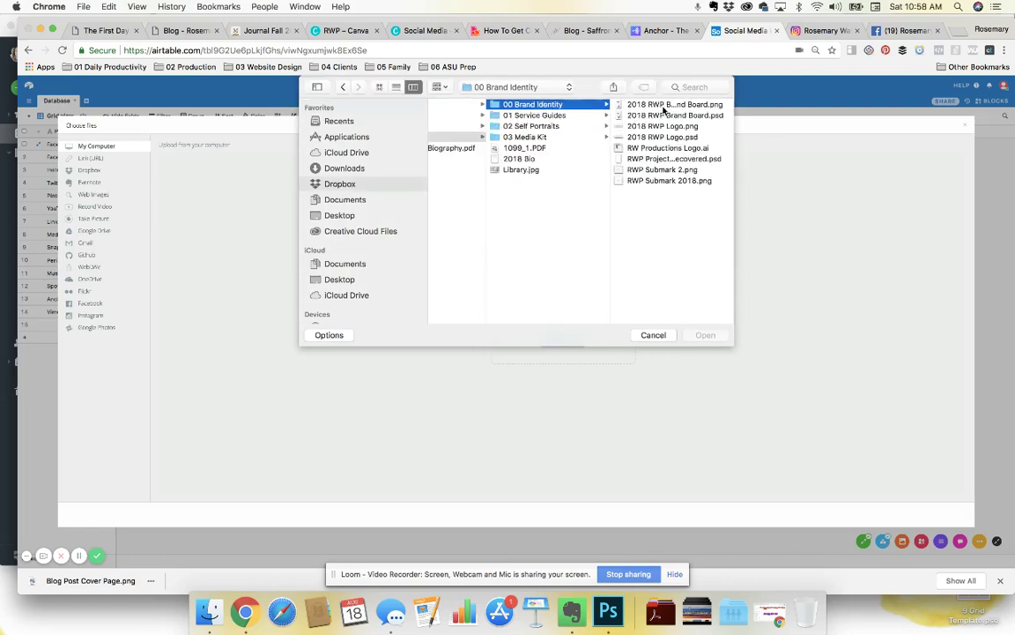
click(578, 126)
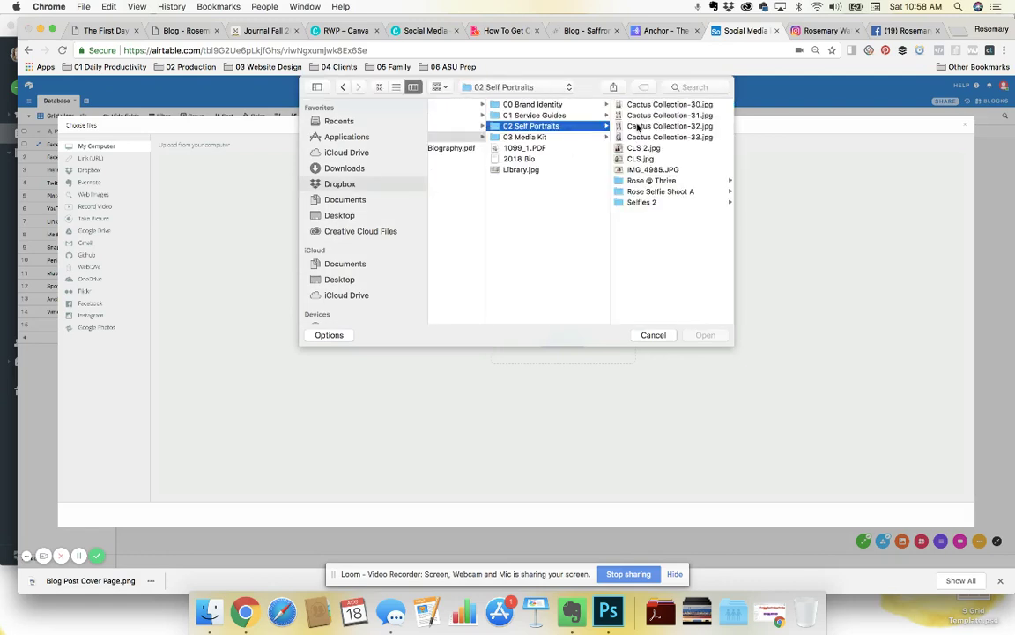
click(652, 193)
click(659, 160)
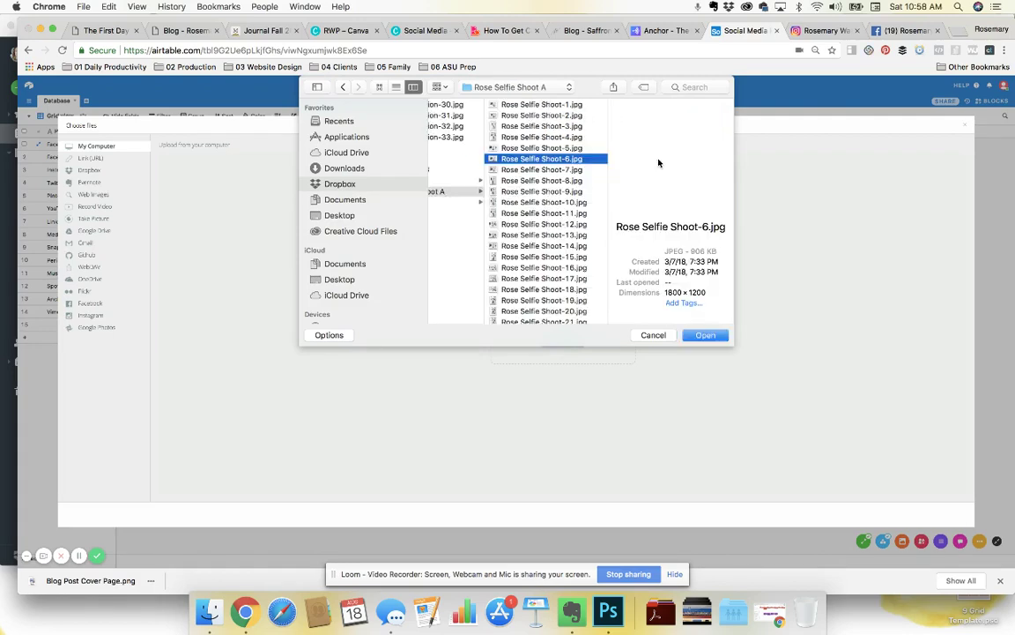
click(549, 247)
scroll(529, 264, down, 5)
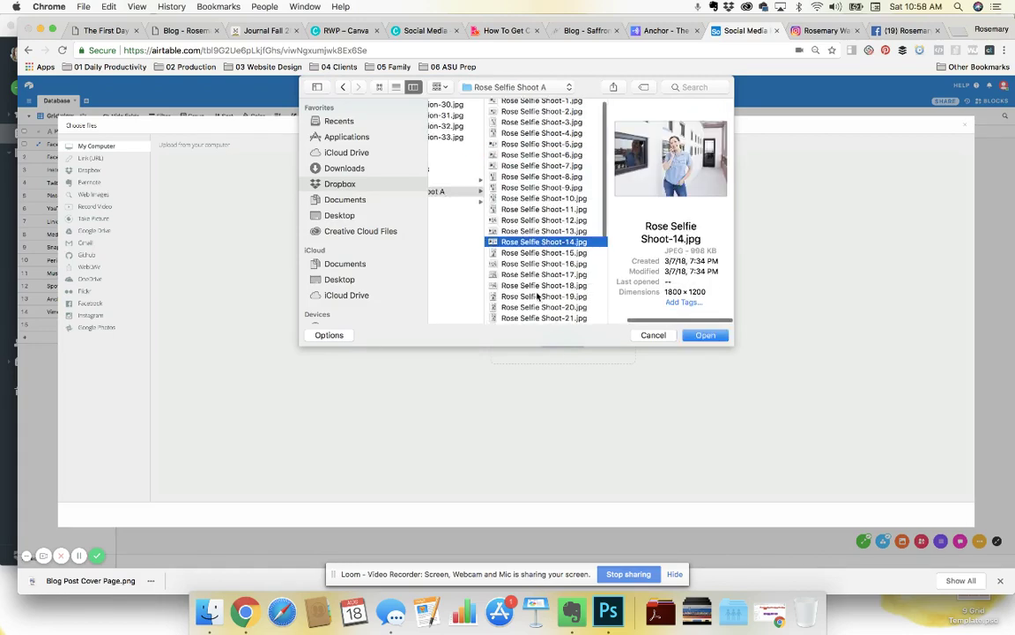
click(516, 308)
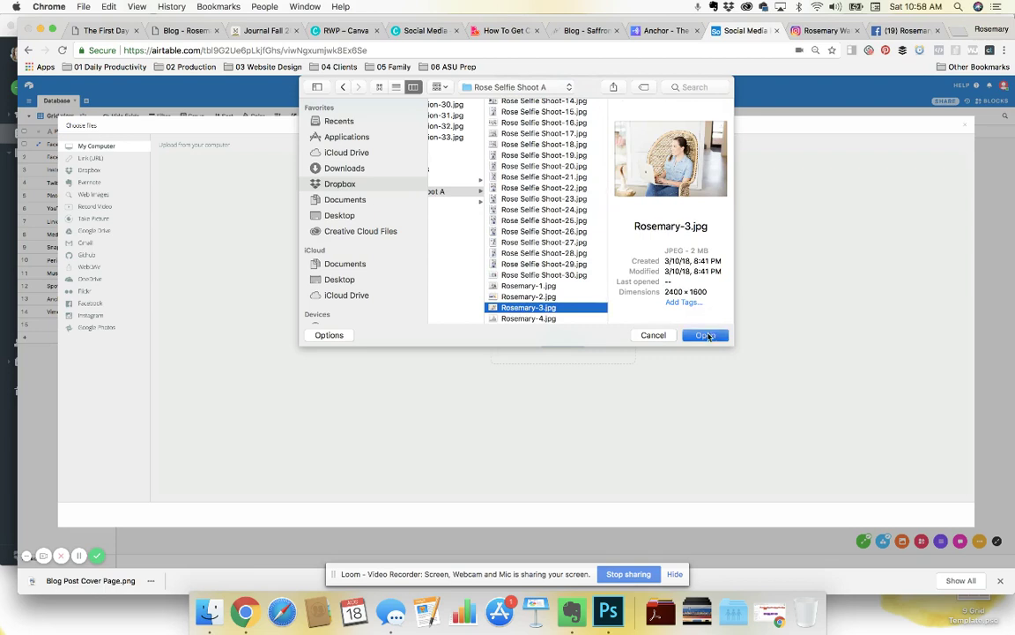
click(707, 335)
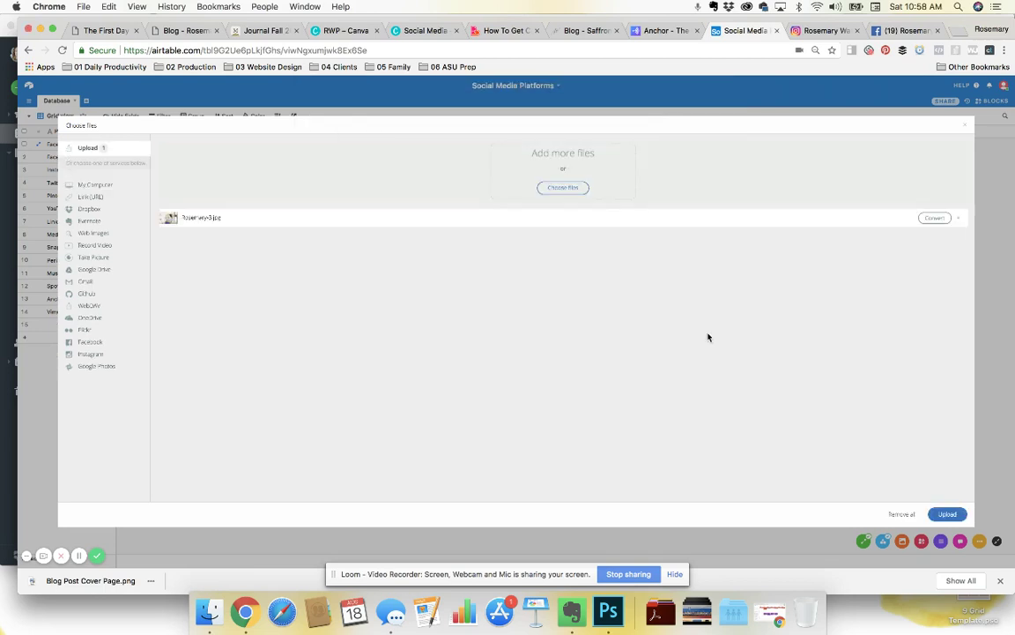
click(948, 514)
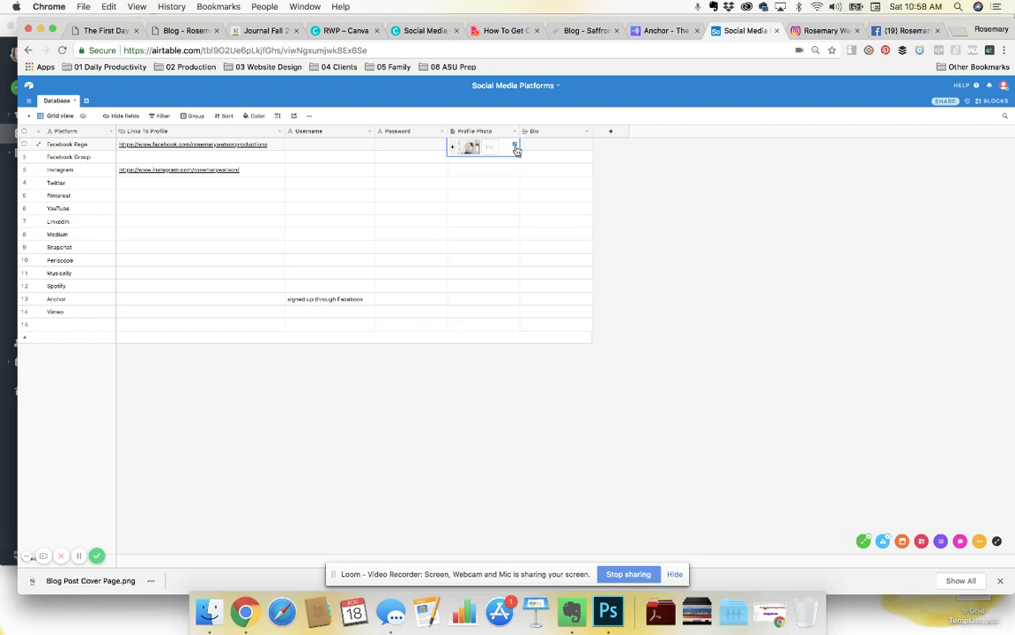
- View both attachments in the Facebook Page record's expanded Profile Photo cell, and return to the grid
click(516, 147)
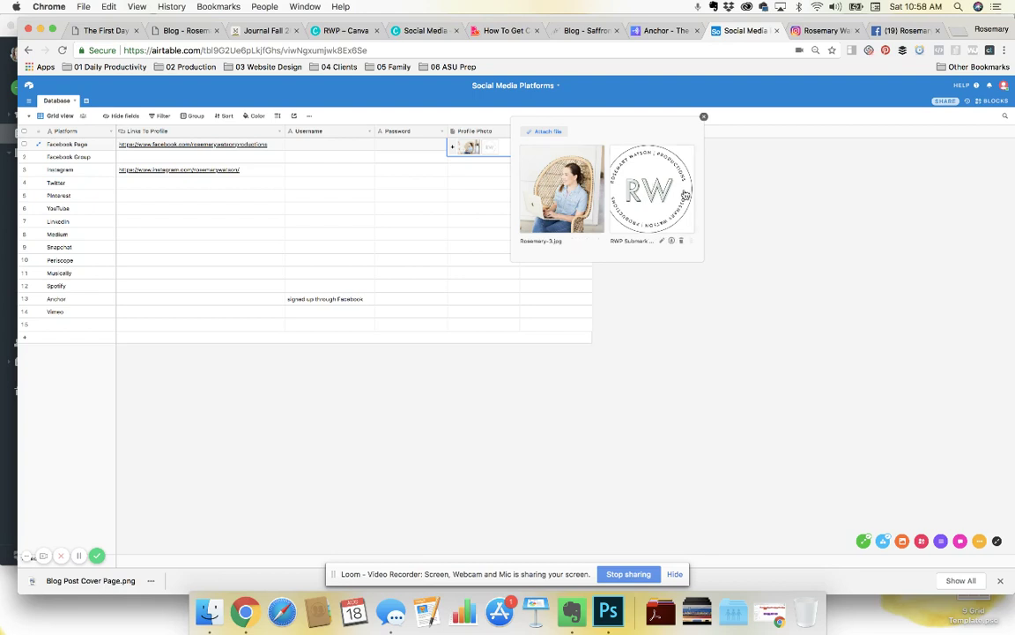
click(464, 173)
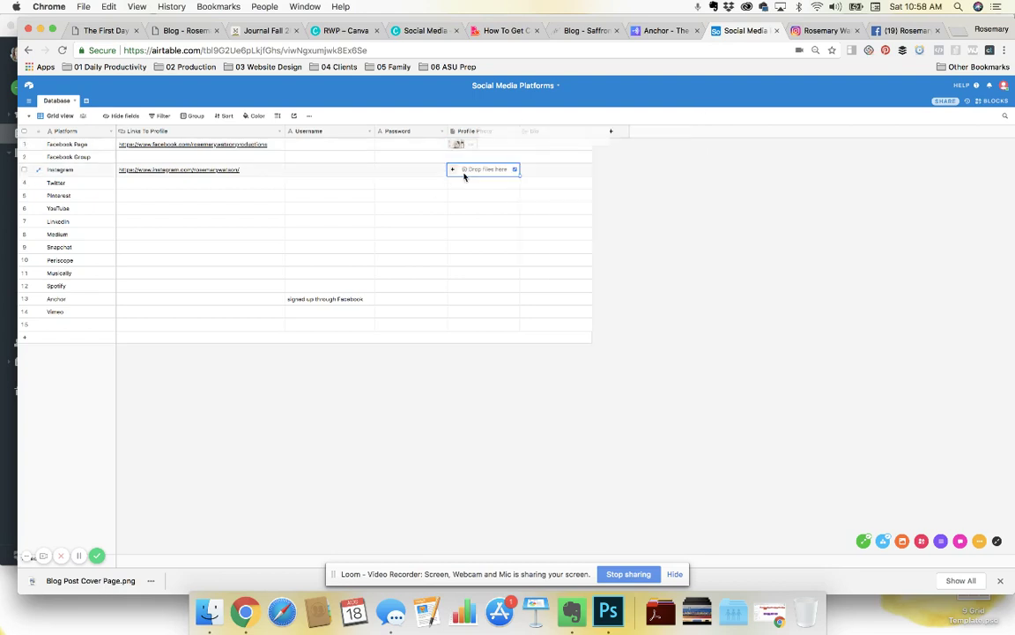
click(469, 158)
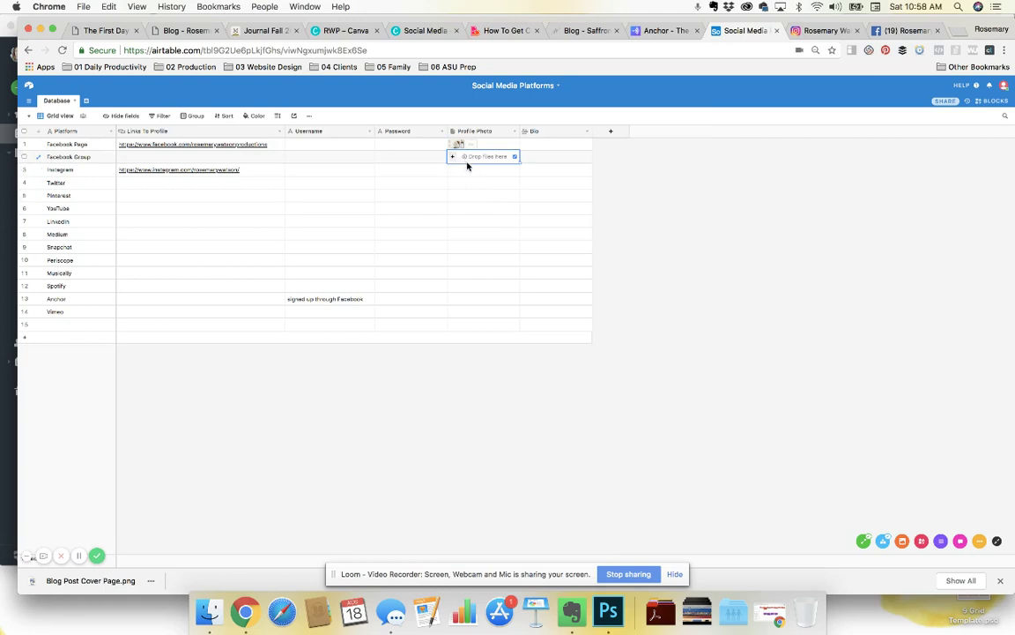
click(471, 169)
- Paste the bio starting "PHX, AZ🌵 Helping clients share who they are" into the Instagram record's Bio and widen the Bio column
click(544, 143)
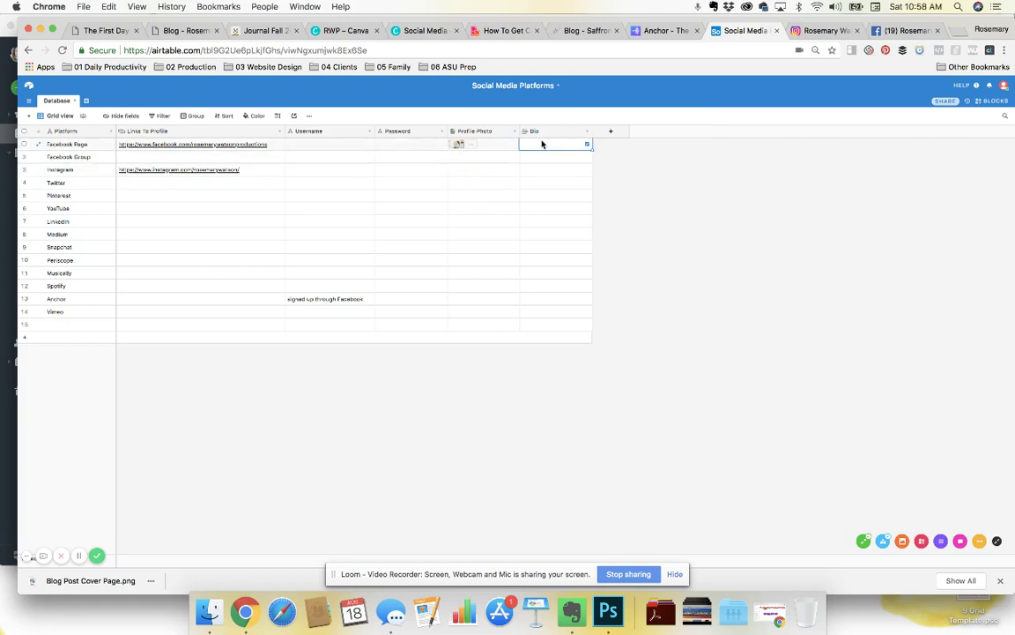
key(ctrl+Tab)
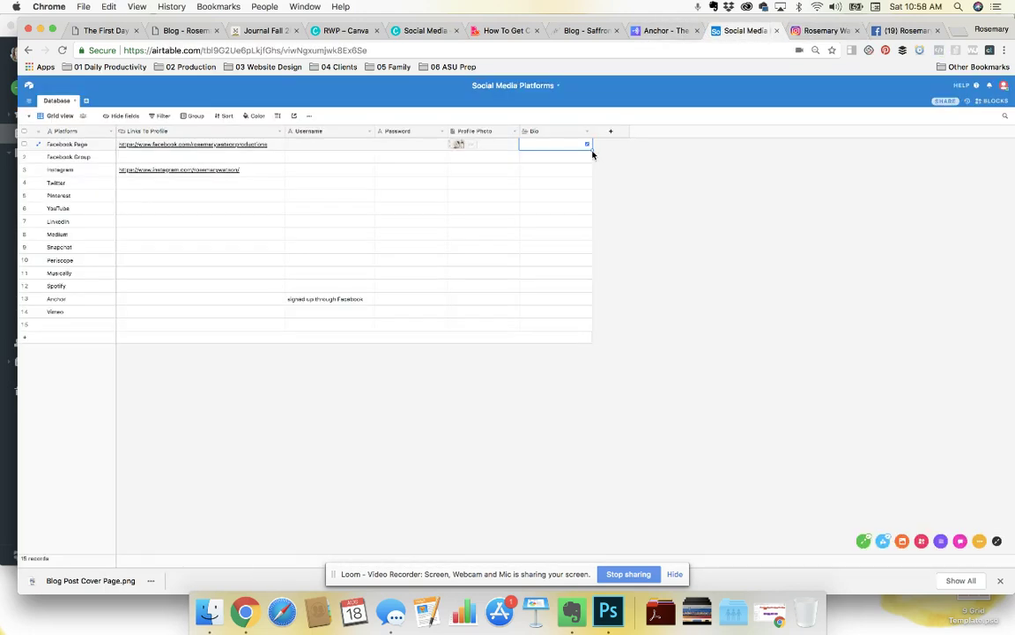
key(ctrl+shift+Tab)
click(535, 142)
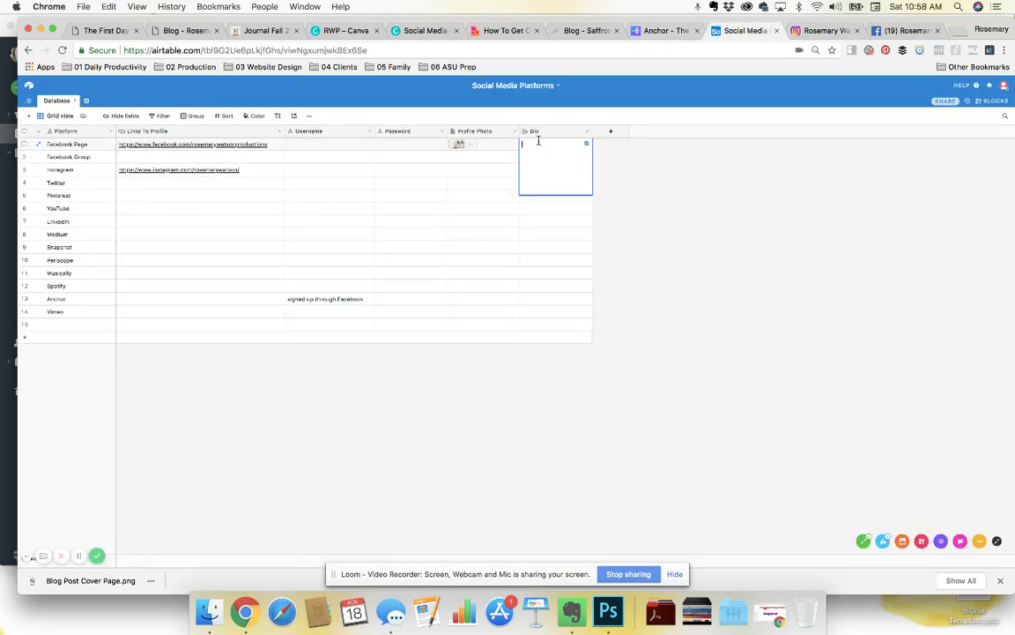
click(90, 167)
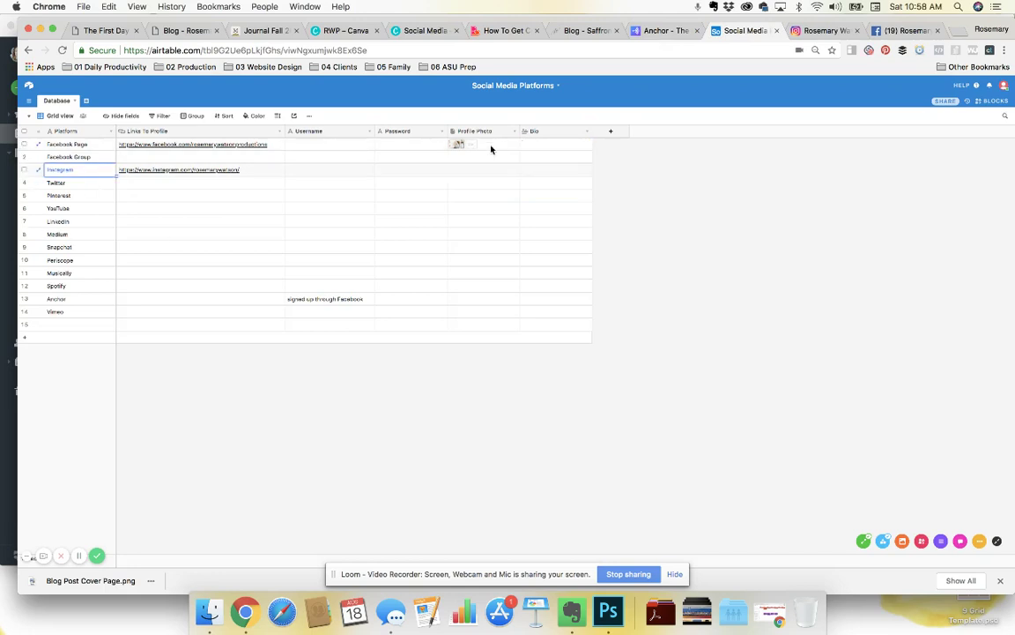
click(532, 158)
click(532, 166)
double_click(541, 168)
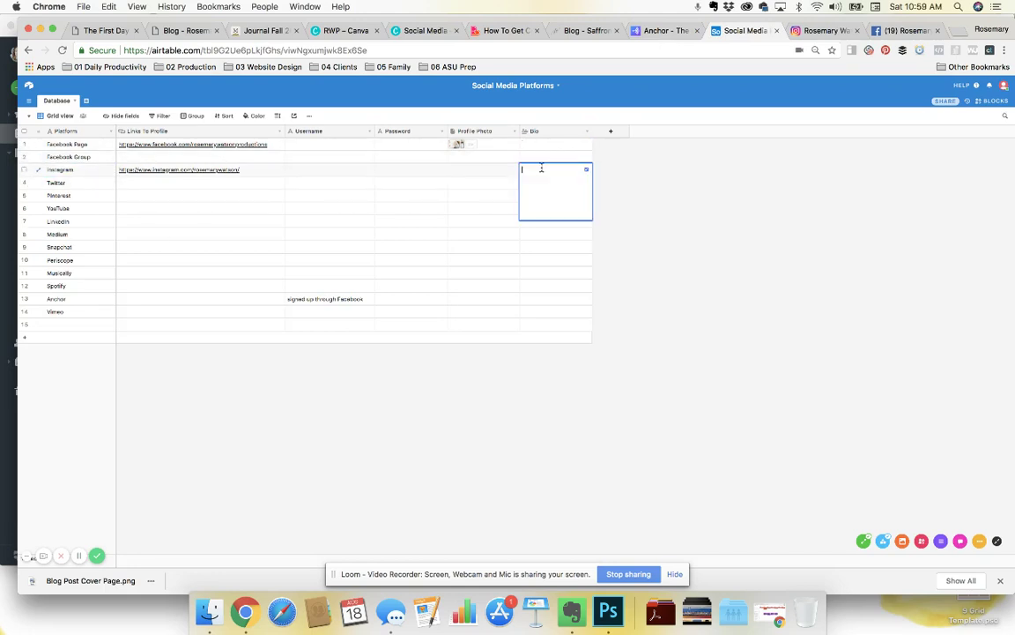
key(super+v)
click(551, 234)
click(577, 169)
drag(593, 131, 648, 130)
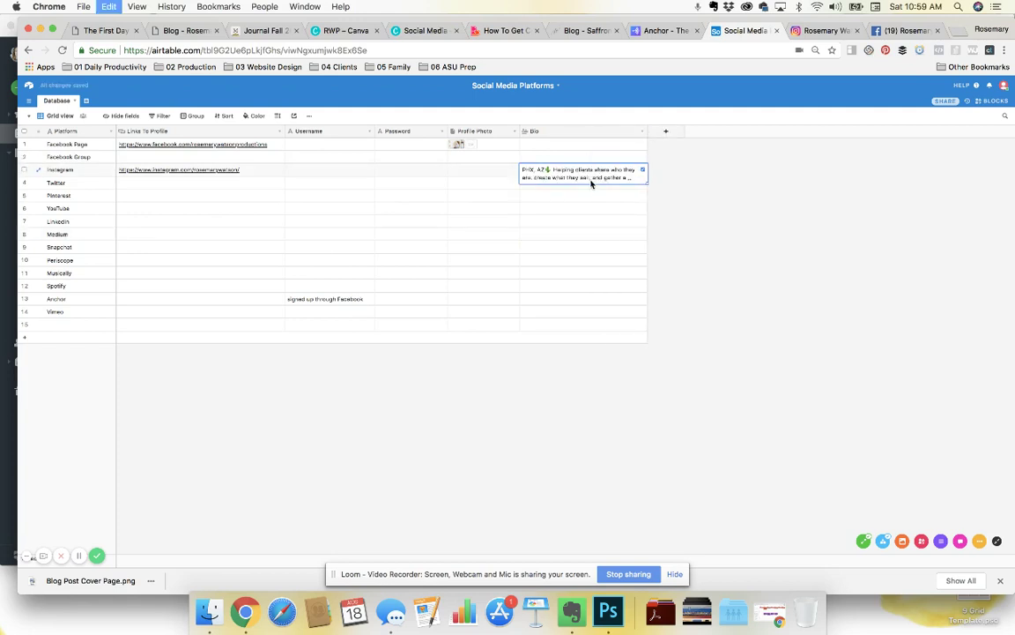
- Copy the Instagram record's bio text into the Twitter record's Bio field
key(super+c)
click(466, 185)
click(529, 186)
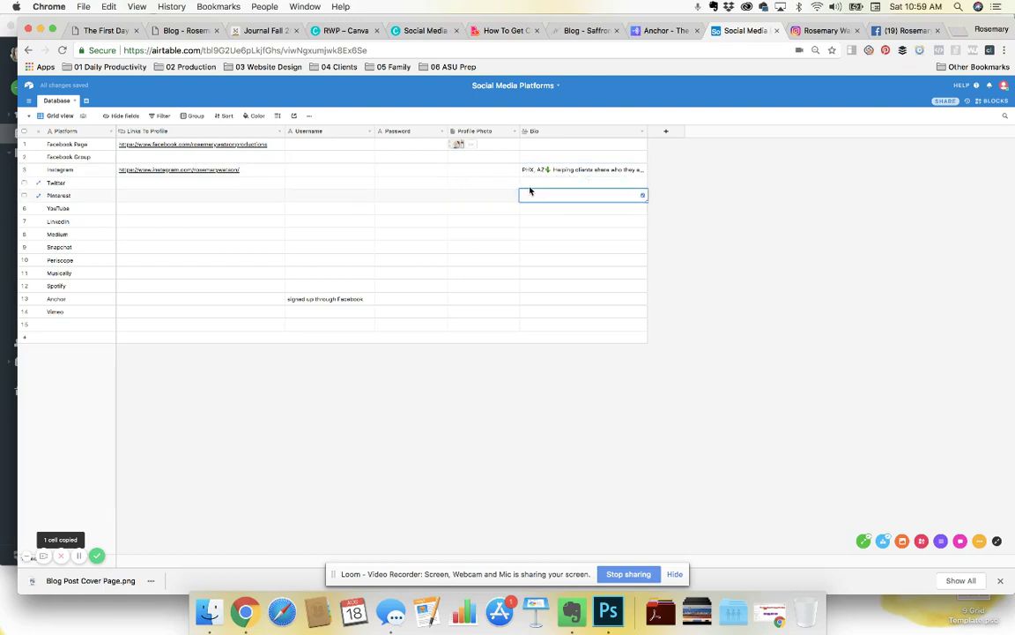
click(530, 184)
click(528, 257)
click(541, 185)
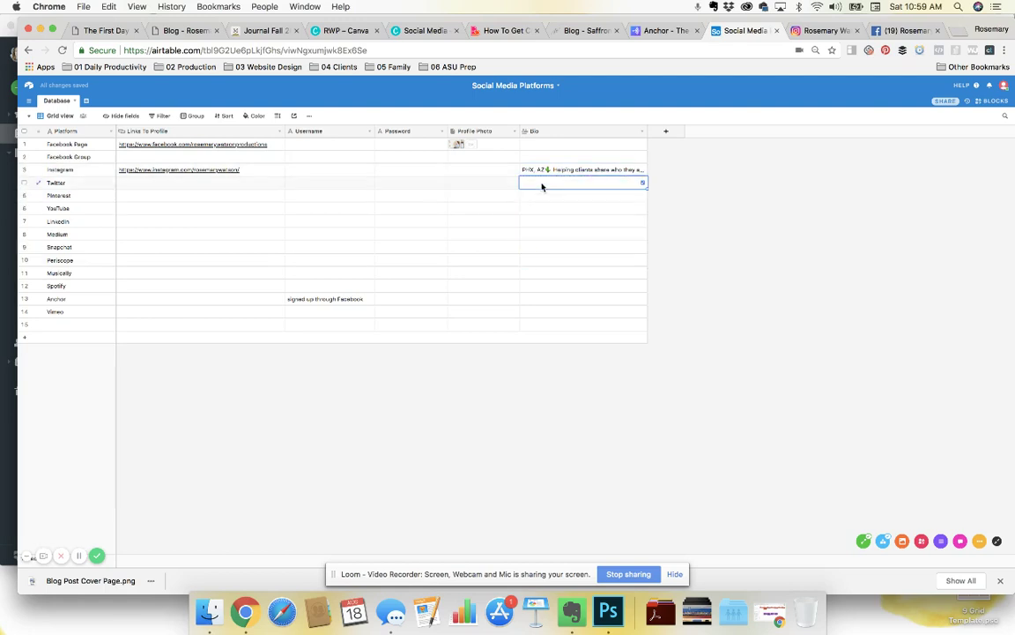
click(542, 183)
key(super+v)
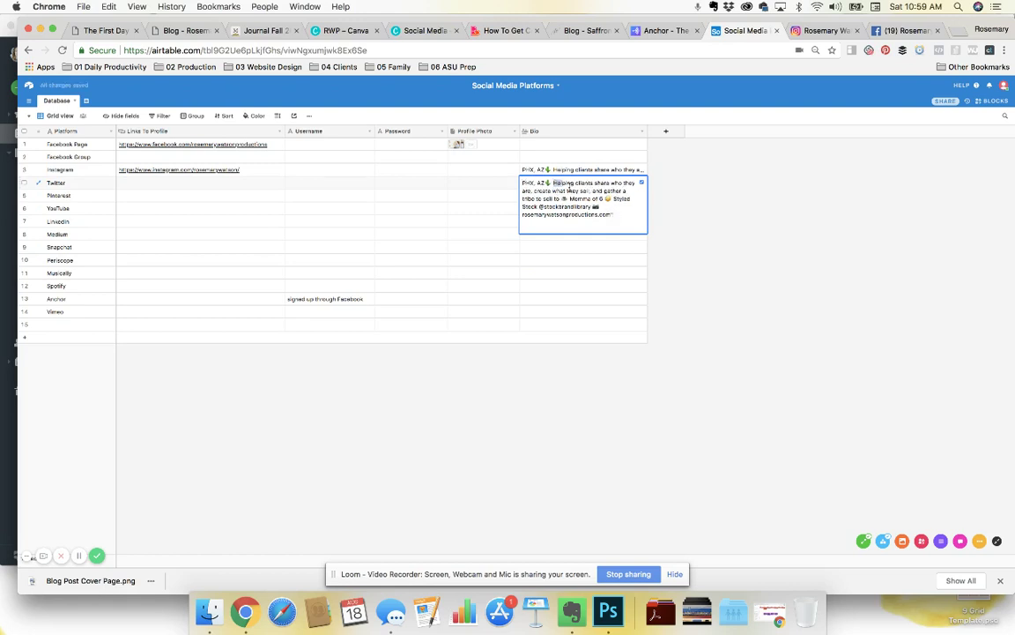
- Replace the Twitter bio's text after "PHX, AZ🌵" with "Find my daily updates on Instagram" followed by the owner's Instagram handle
drag(553, 182, 627, 223)
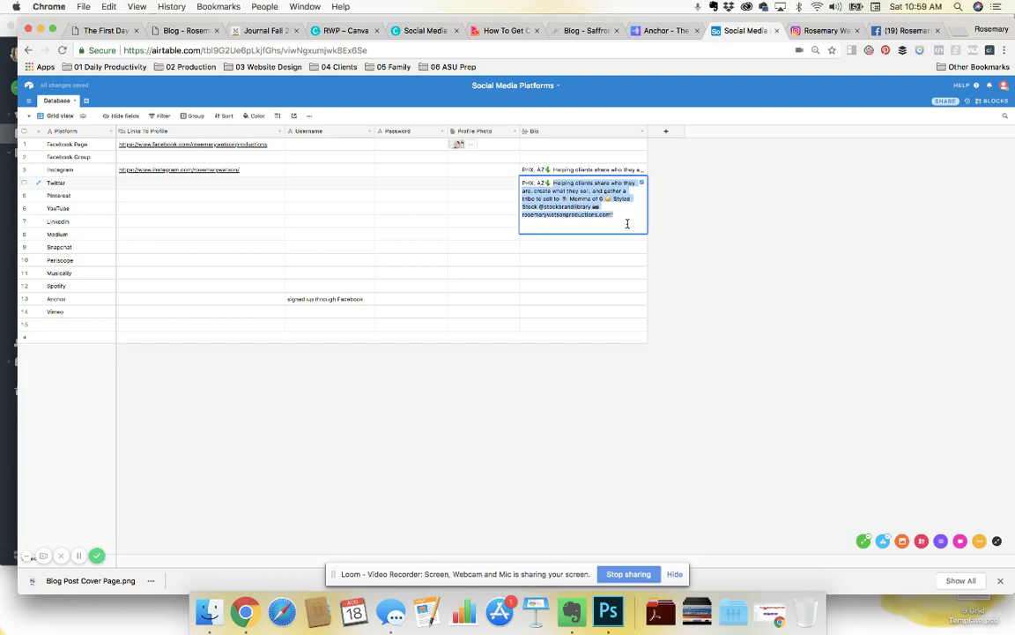
text(Find my d)
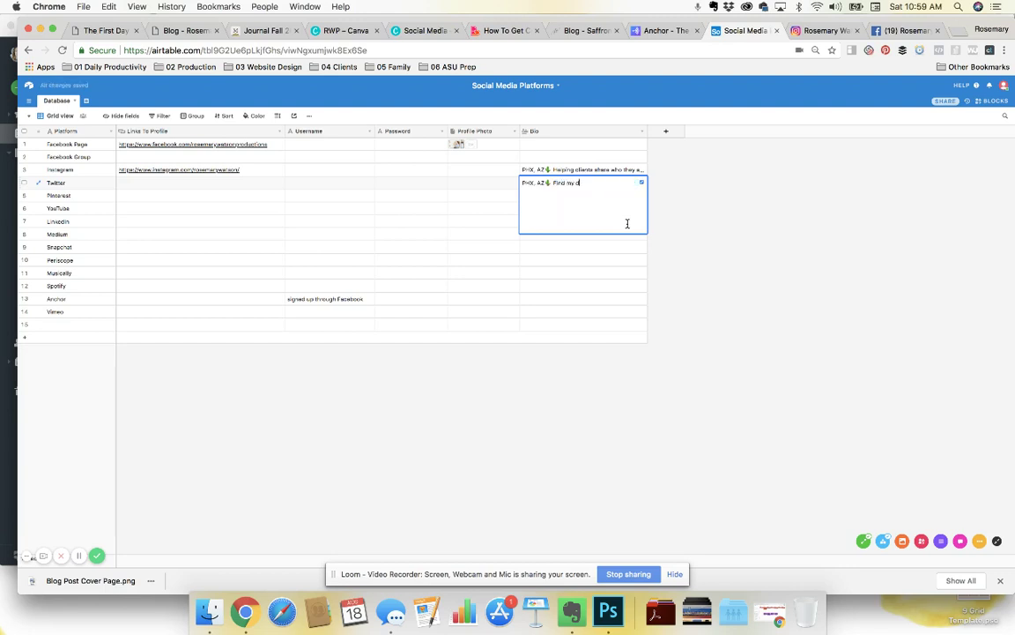
text(aily customers)
key(BackSpace)
key(BackSpace)
key(BackSpace)
key(BackSpace)
key(BackSpace)
text(pdates on Instagram @rosemar)
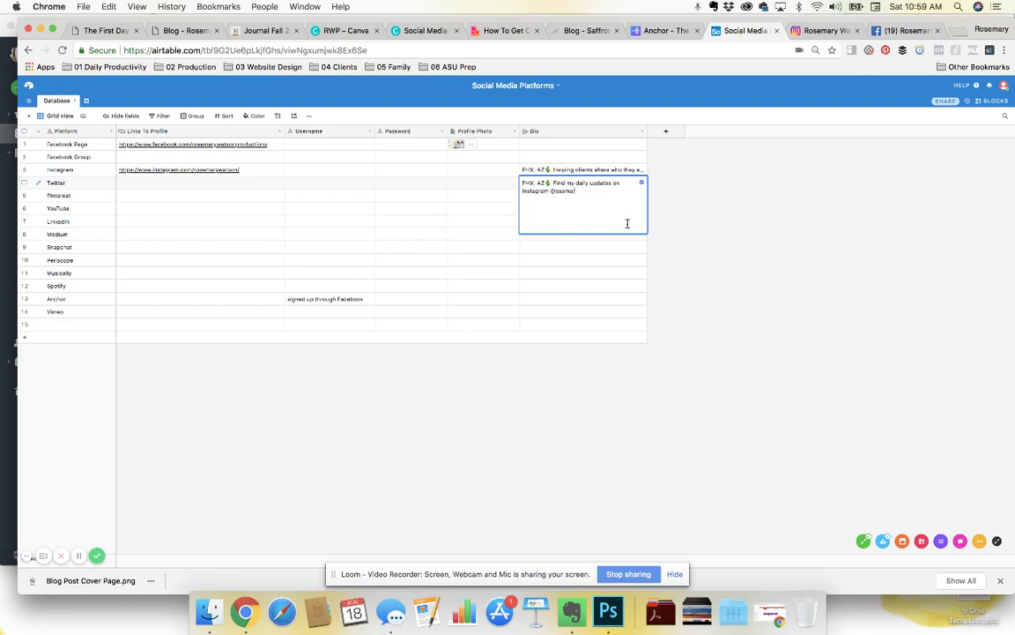
text(ywatson)
click(556, 191)
text(r)
click(541, 262)
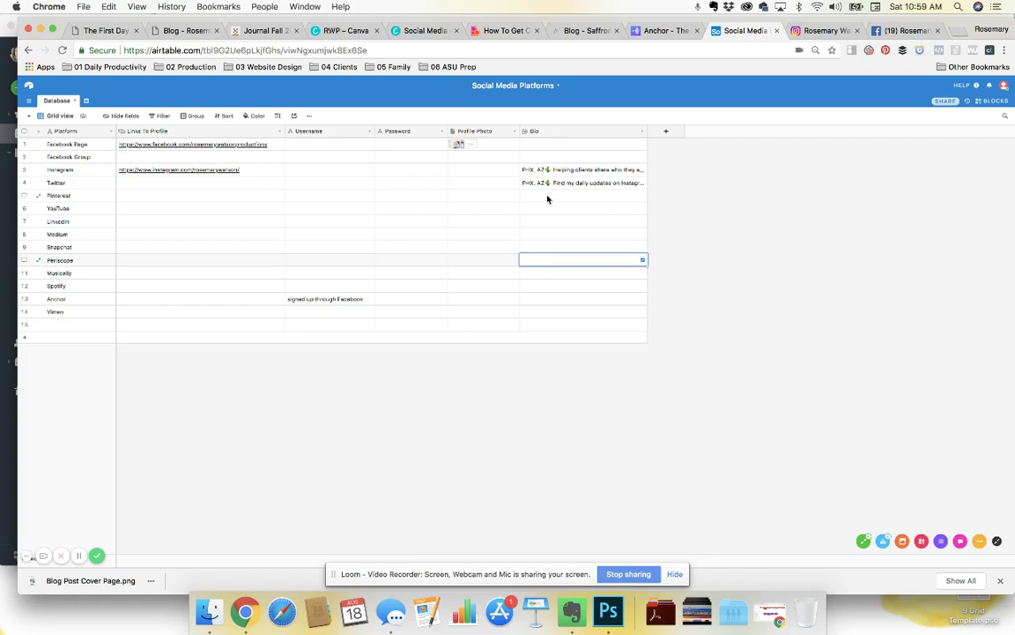